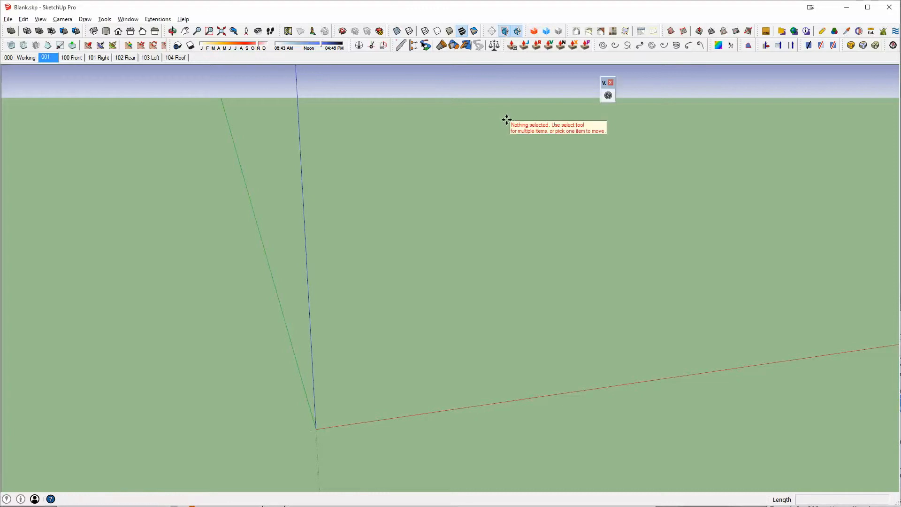
Search the Extension Warehouse for "visualizer" and close it after viewing the results.
key("space")
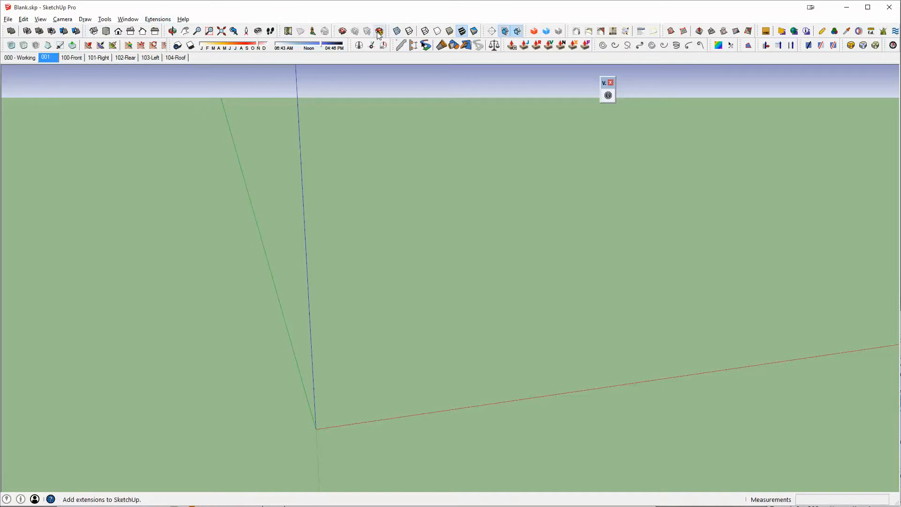
left_click(385, 44)
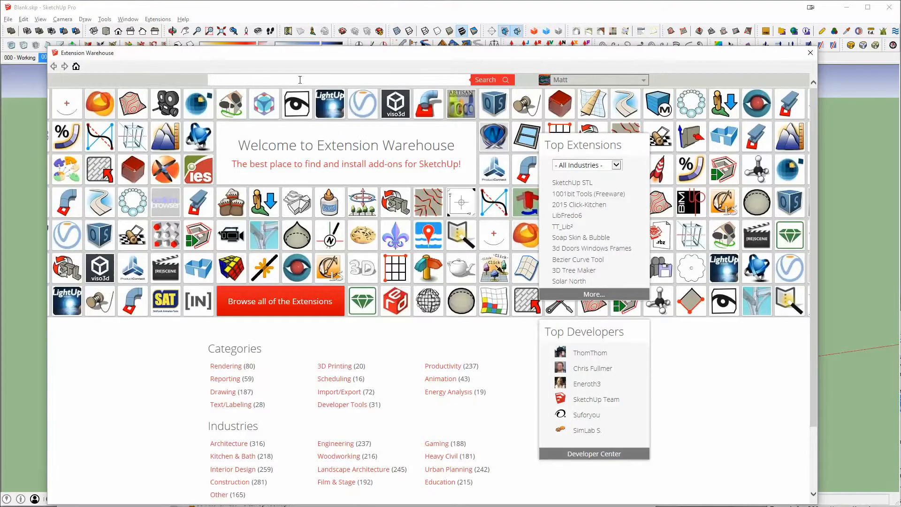
left_click(299, 79)
type("visualizer")
key("Return")
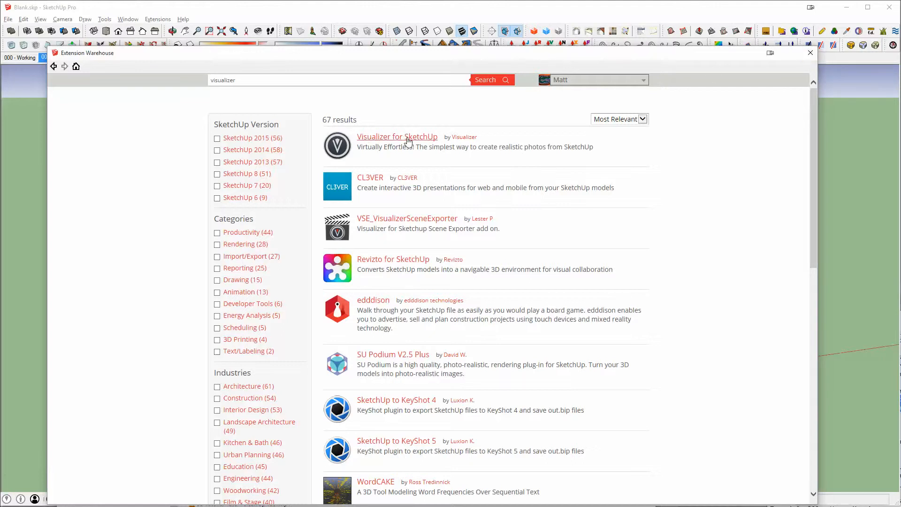
left_click(809, 55)
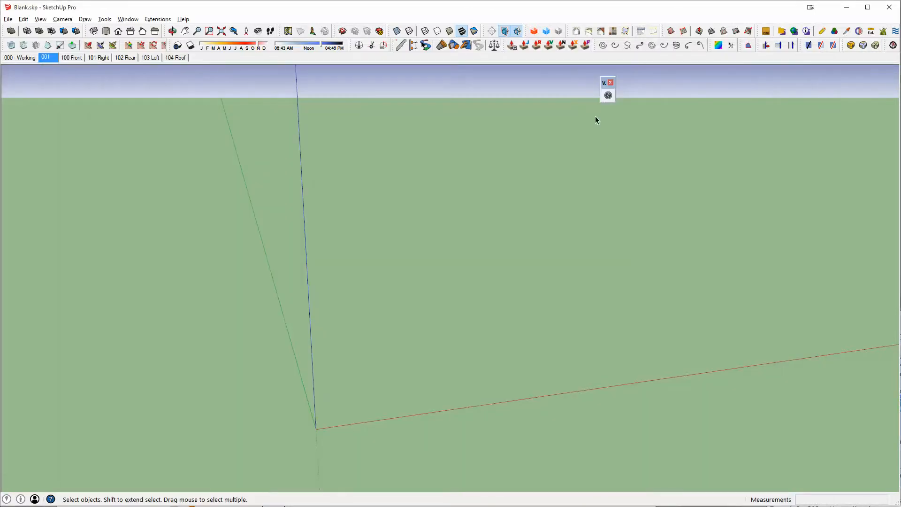
Launch the Visualizer render preview and move its window away from the axes origin.
left_click(608, 96)
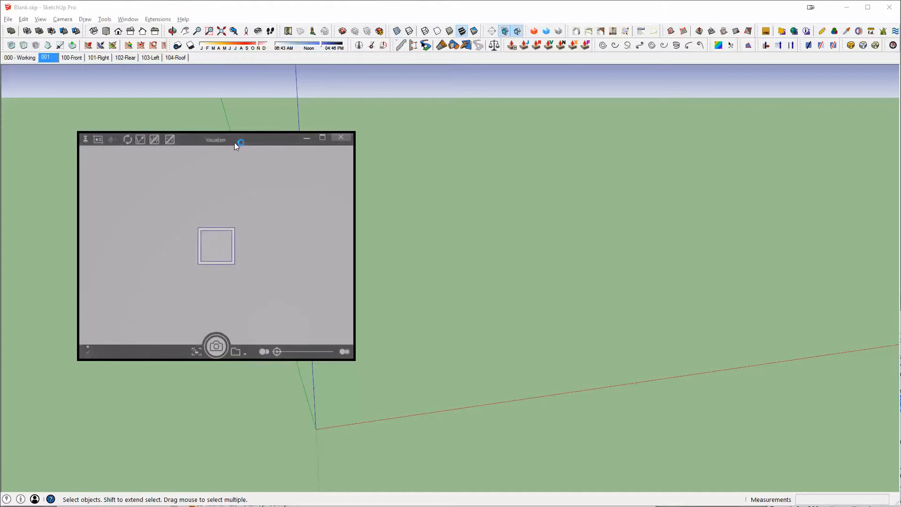
left_click_drag(238, 142, 178, 91)
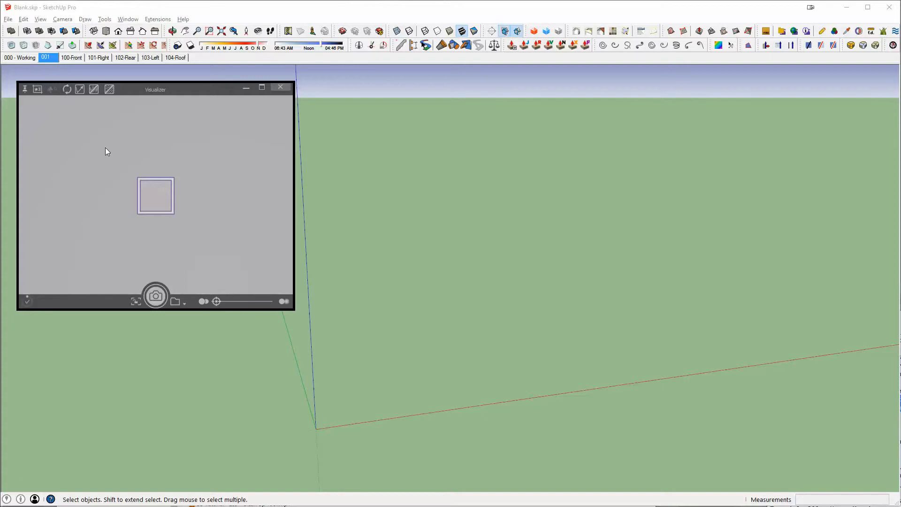
left_click(38, 90)
left_click(38, 90)
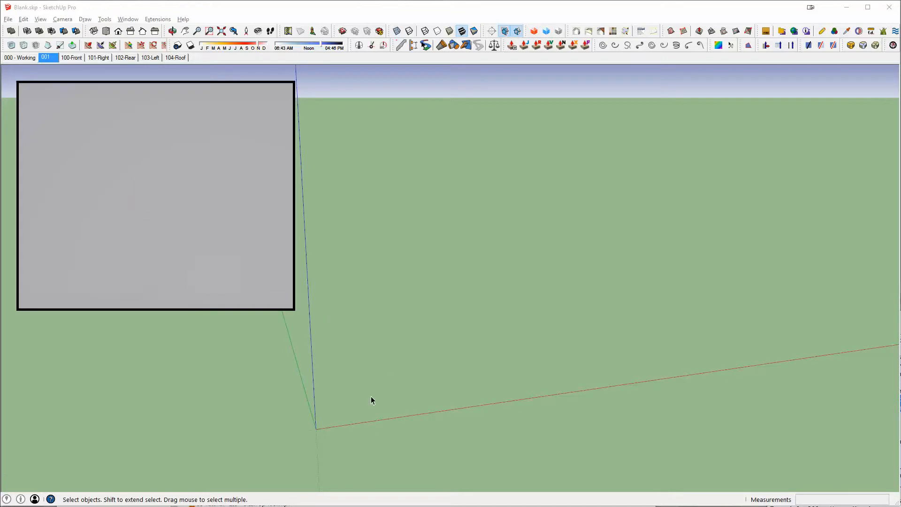
Draw a 360 by 240 inch rectangle on the ground, starting at the axes origin.
key("r")
left_click(317, 429)
type("360,24")
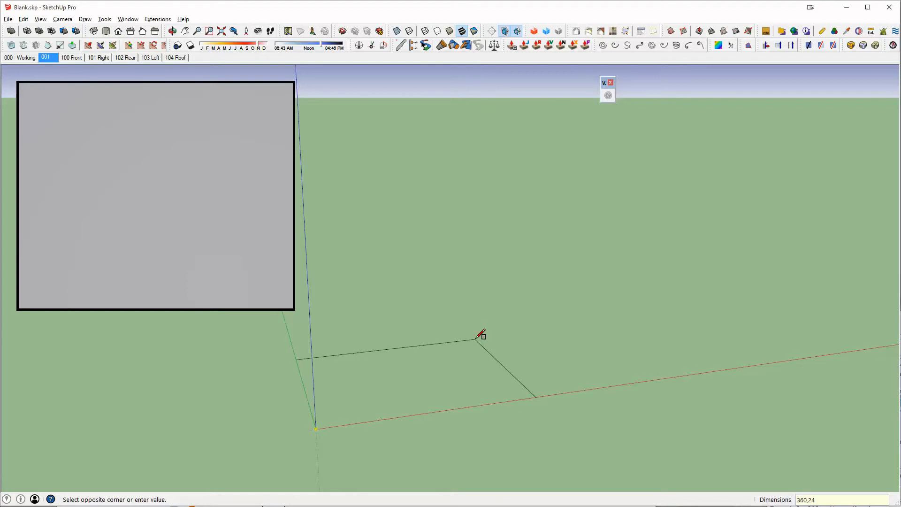
type("0")
key("Return")
scroll(297, 409, "up", 5)
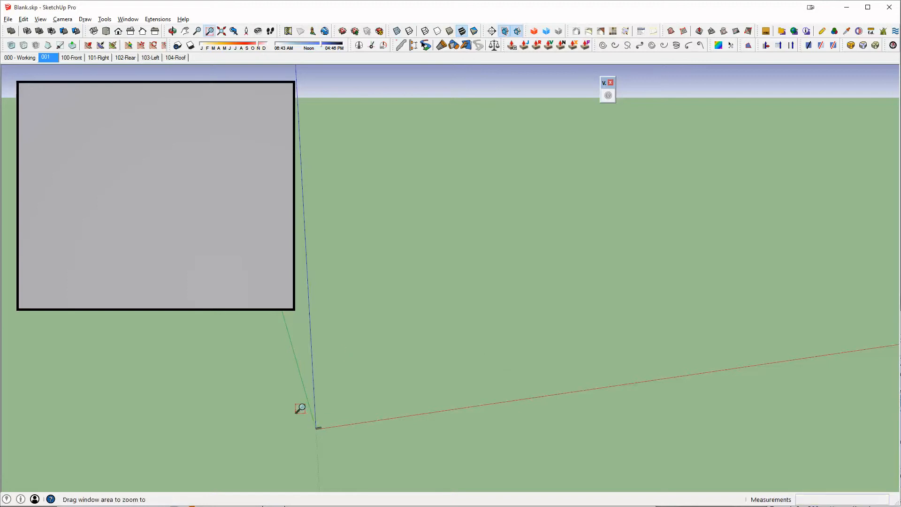
middle_click_drag(355, 427, 473, 376)
scroll(483, 376, "up", 5)
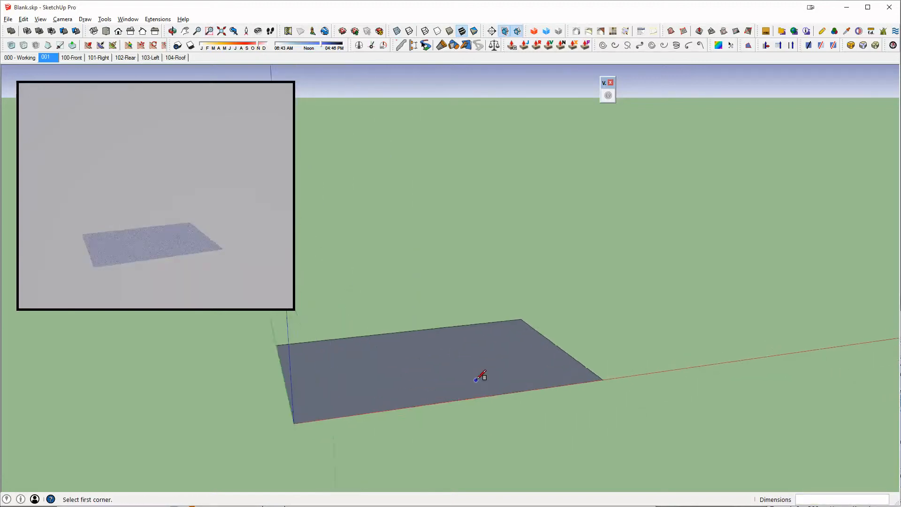
Push/Pull the ground rectangle up 120 inches into a box and select its top face.
key("p")
left_click_drag(484, 374, 501, 335)
type("120")
key("Return")
key("space")
mouse_move(498, 336)
middle_mouse_down()
mouse_move(666, 350)
mouse_move(631, 314)
mouse_move(708, 258)
mouse_move(695, 279)
mouse_move(650, 275)
middle_mouse_up()
scroll(631, 314, "up", 2)
left_click(645, 279)
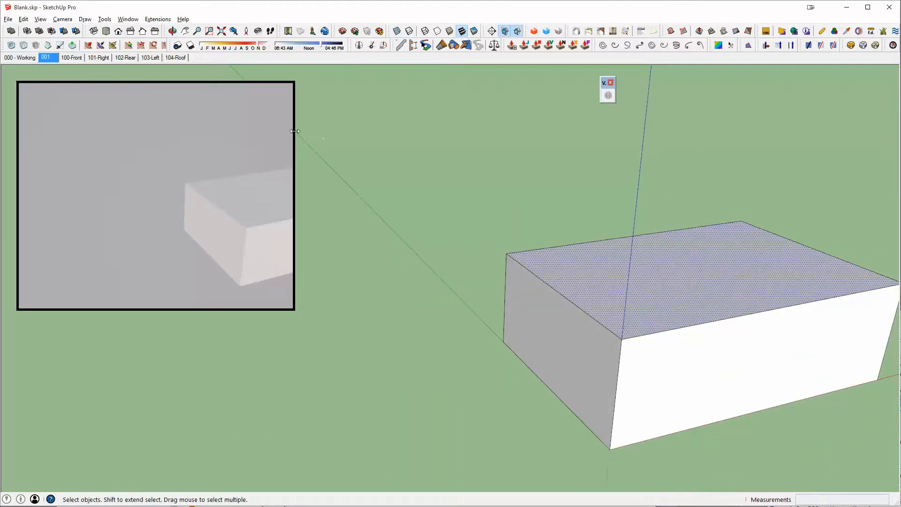
Widen the Visualizer preview window and reposition it so the whole box shows beside the model.
left_click_drag(294, 137, 583, 138)
left_click_drag(443, 92, 217, 87)
mouse_move(679, 263)
middle_mouse_down("shift")
mouse_move(496, 263)
mouse_move(542, 276)
middle_mouse_up("shift")
scroll(506, 265, "down", 1)
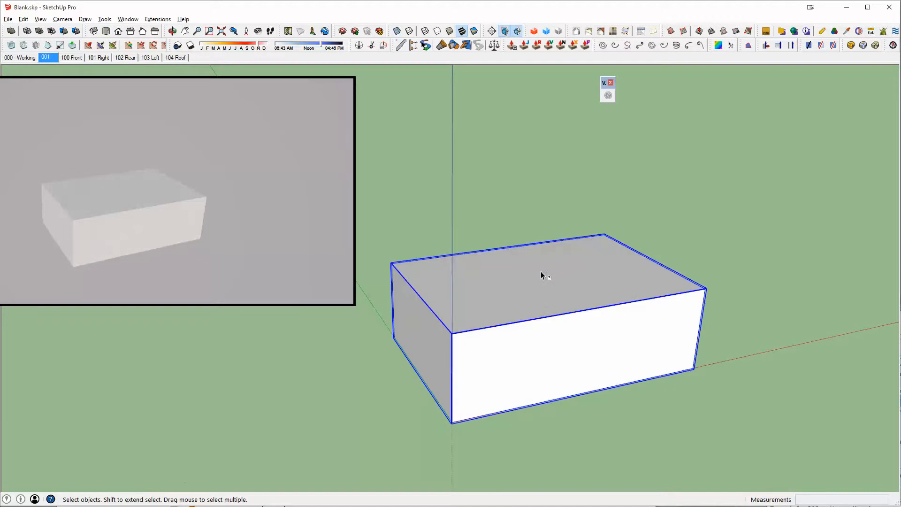
Put the box's top face in its own group for the roof and open that group for editing.
double_click(541, 276)
key("ctrl+g")
double_click(542, 275)
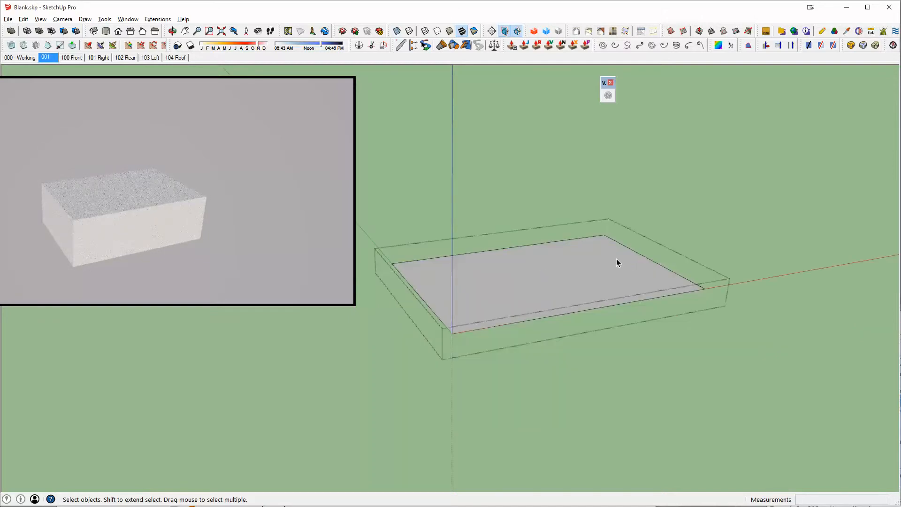
Offset the roof face's outline outward by 2' to form the eaves.
key("f")
left_click(639, 258)
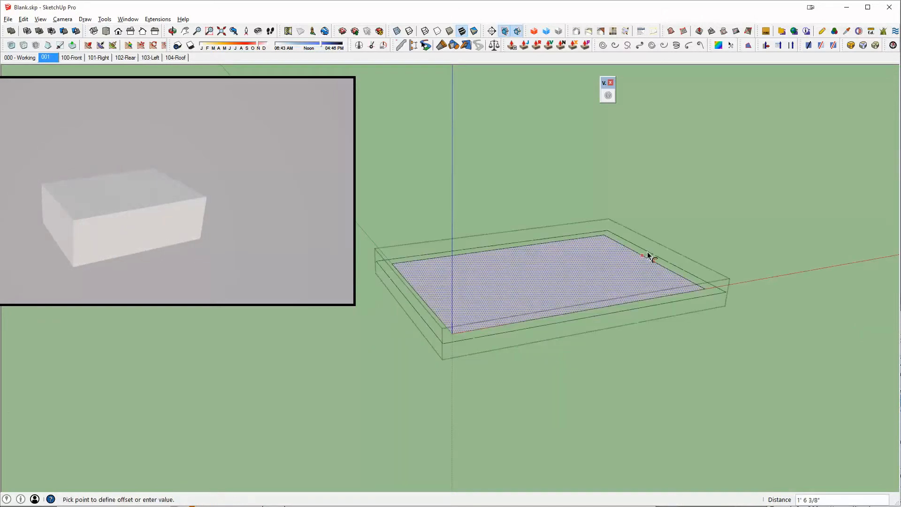
type("2'")
key("Return")
key("space")
Draw a triangular roof profile rising from the midpoint of the roof face's short edge.
middle_click_drag(579, 267, 868, 273)
key("l")
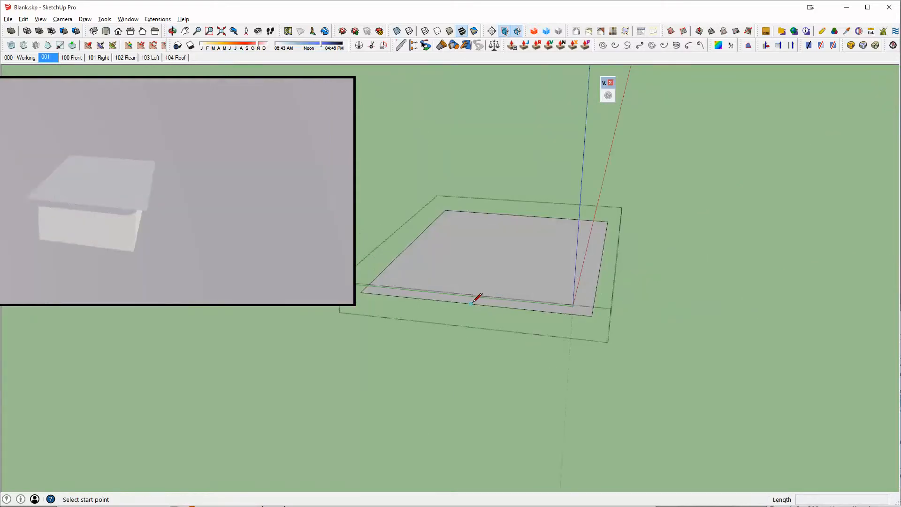
left_click(471, 304)
left_click(472, 258)
left_click(592, 317)
Sweep the triangular profile around the roof face with Follow Me to form a hip roof.
key("space")
double_click(539, 257)
key("shift+f")
left_click(504, 288)
Erase the leftover profile geometry inside the hip roof and retrace the eave edge on its short side.
key("e")
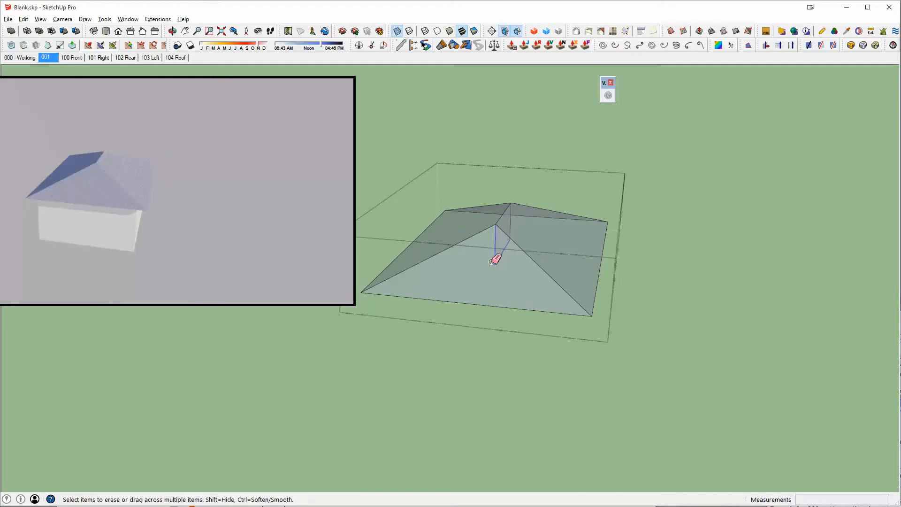
mouse_move(510, 225)
middle_mouse_down()
mouse_move(496, 276)
mouse_move(509, 274)
mouse_move(424, 367)
mouse_move(650, 255)
mouse_move(522, 311)
mouse_move(576, 285)
middle_mouse_up()
key("space")
triple_click(520, 327)
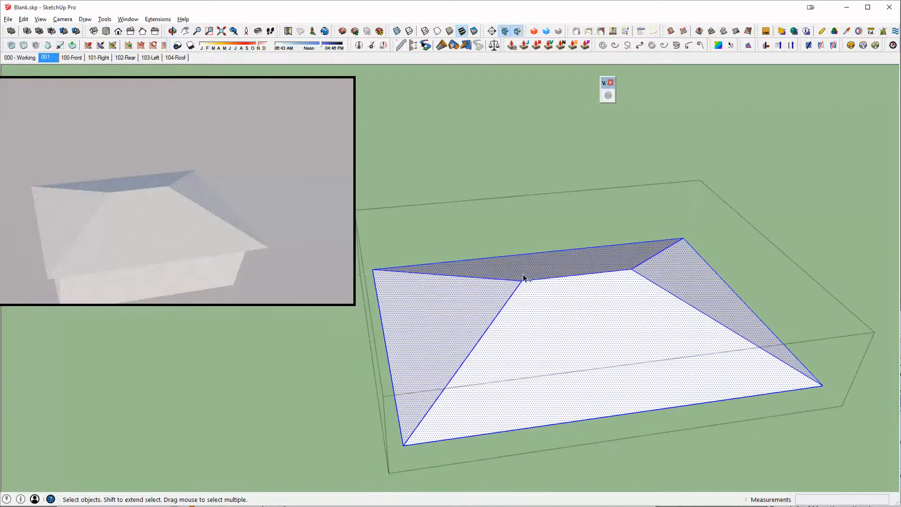
key("l")
left_click(374, 270)
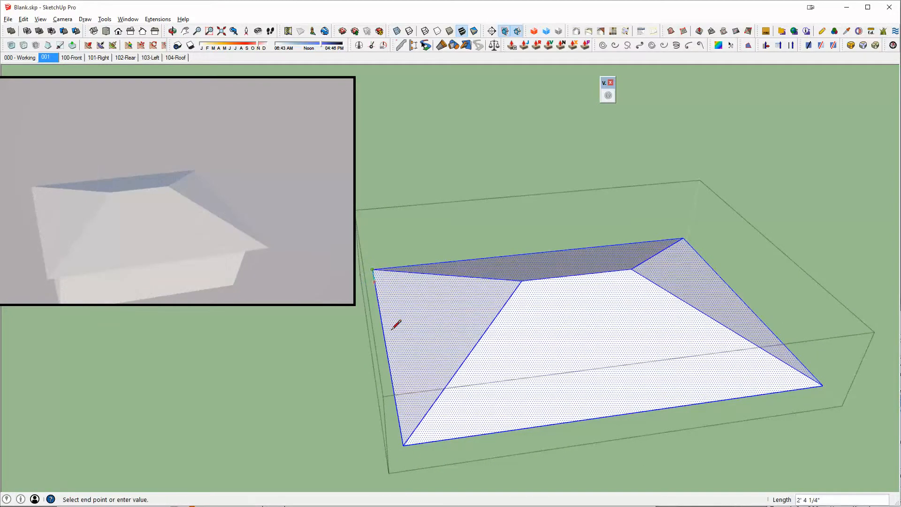
left_click(403, 445)
Leave the roof group, explode it into loose faces, and clear the selection.
key("space")
key("Escape")
right_click(551, 321)
left_click(596, 349)
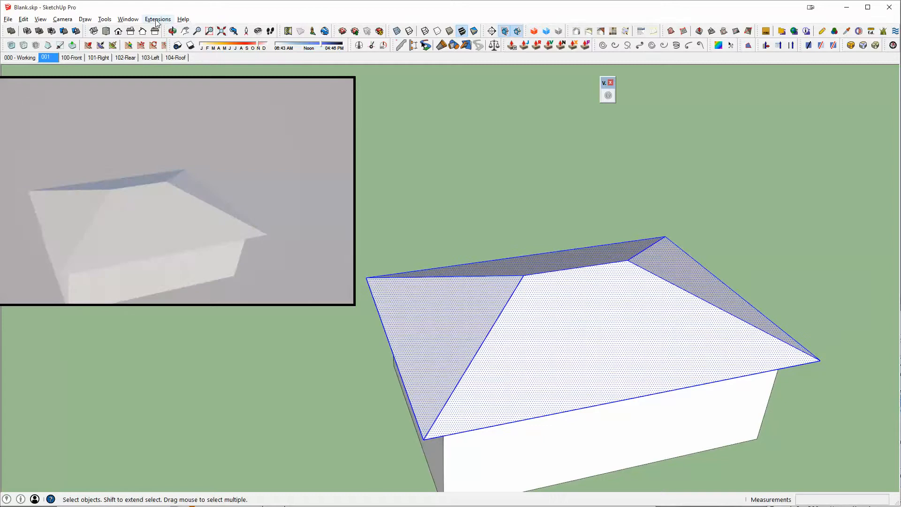
left_click(457, 195)
Browse the ~Basic Material Set and the materials in the model.
key("b")
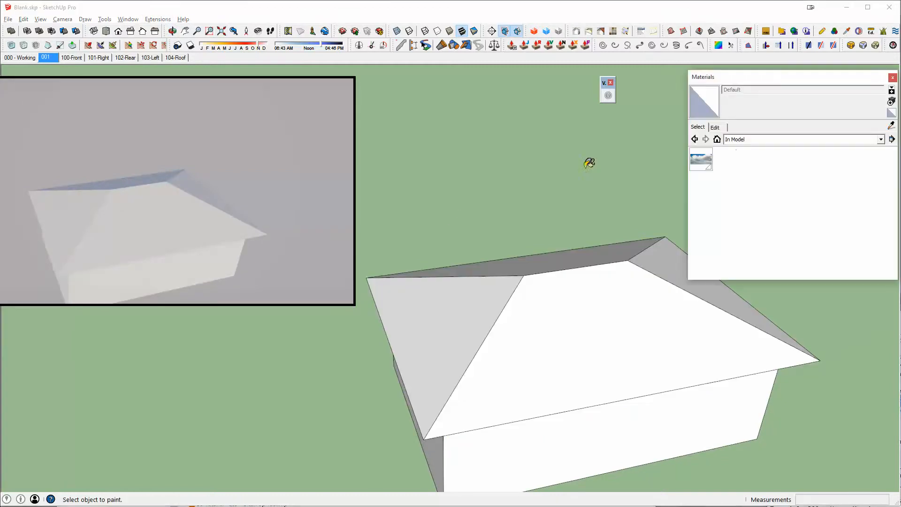
left_click(736, 139)
scroll(757, 249, "down", 8)
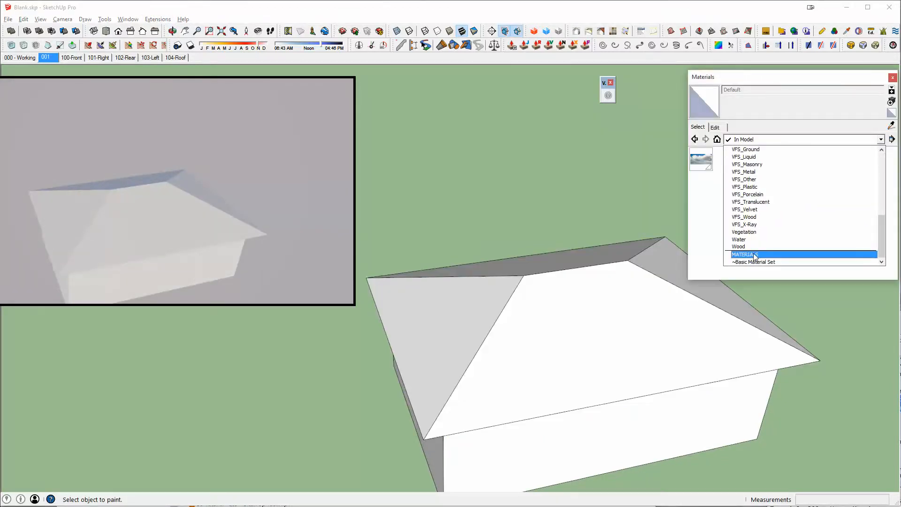
left_click(754, 262)
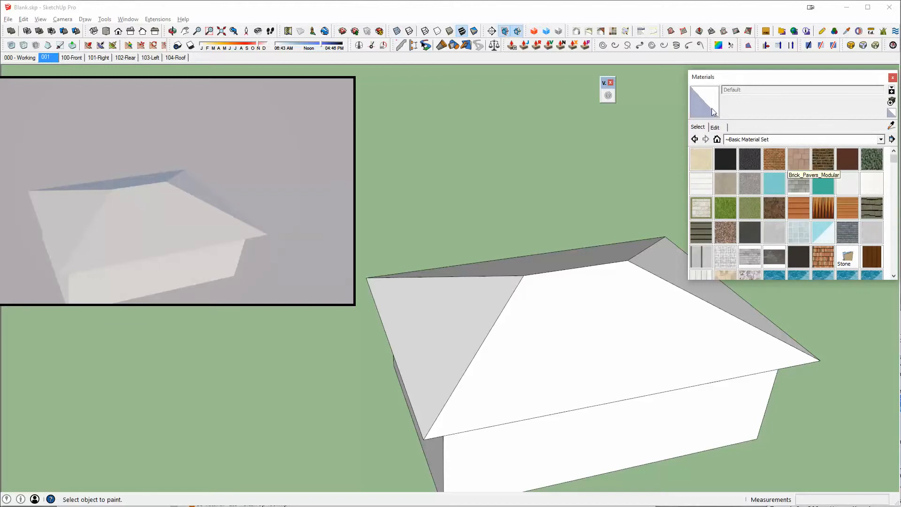
left_click(717, 139)
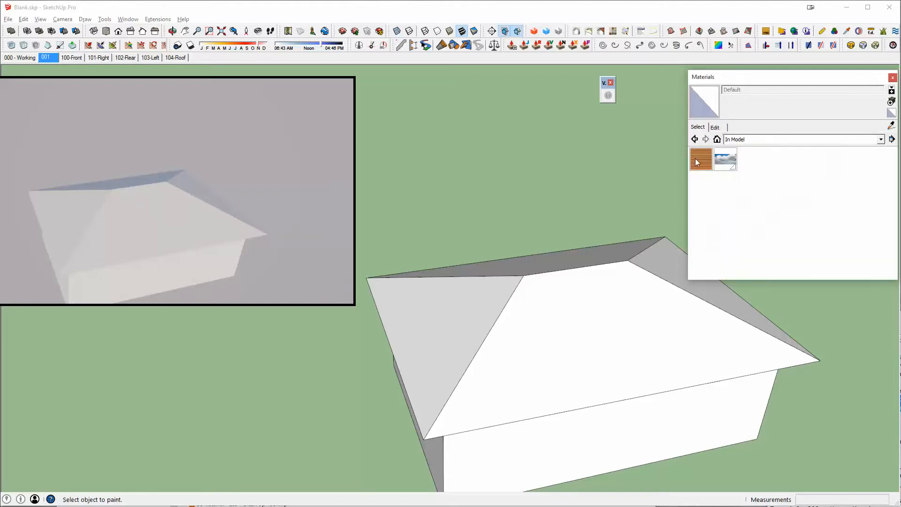
left_click(892, 78)
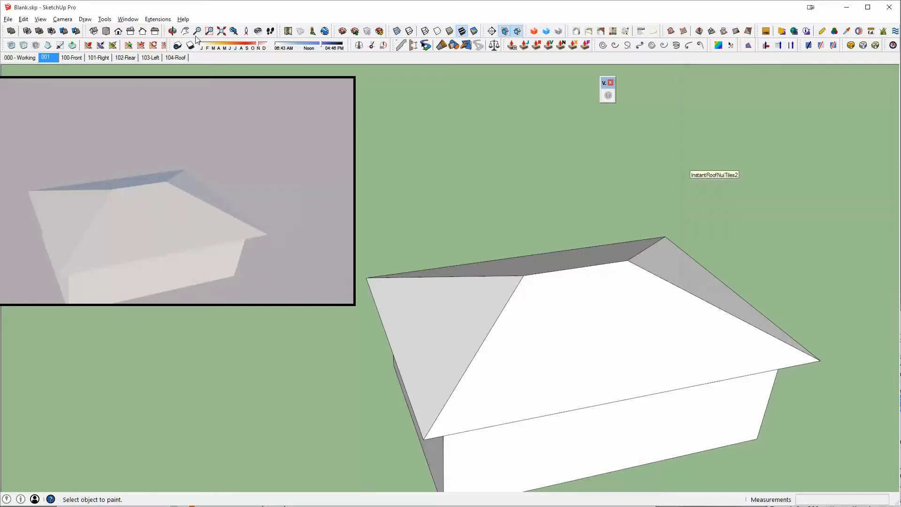
left_click(158, 19)
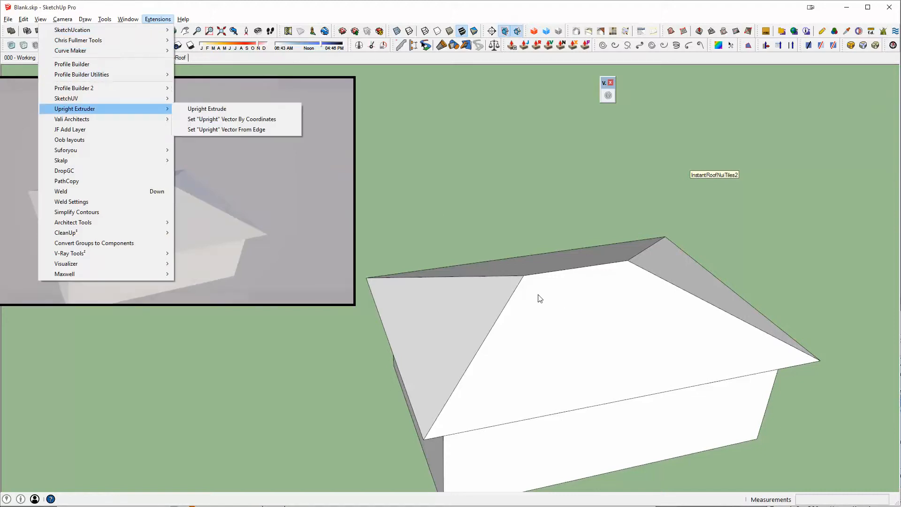
key("Escape")
key("Escape")
key("Escape")
Select the roof faces and add Instant RoofNui details in the Mission S style with the InstantRoofNuiTiles2 material.
mouse_move(618, 271)
middle_mouse_down()
mouse_move(612, 302)
mouse_move(613, 214)
middle_mouse_up()
key("space")
left_click_drag(700, 224, 458, 283)
middle_click_drag(530, 282, 573, 371)
left_click(157, 19)
mouse_move(103, 122)
mouse_move(190, 119)
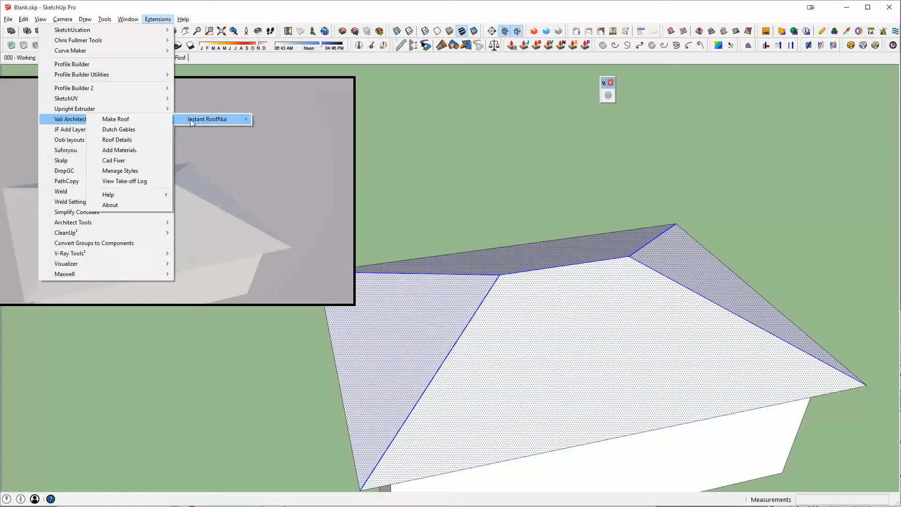
left_click(132, 155)
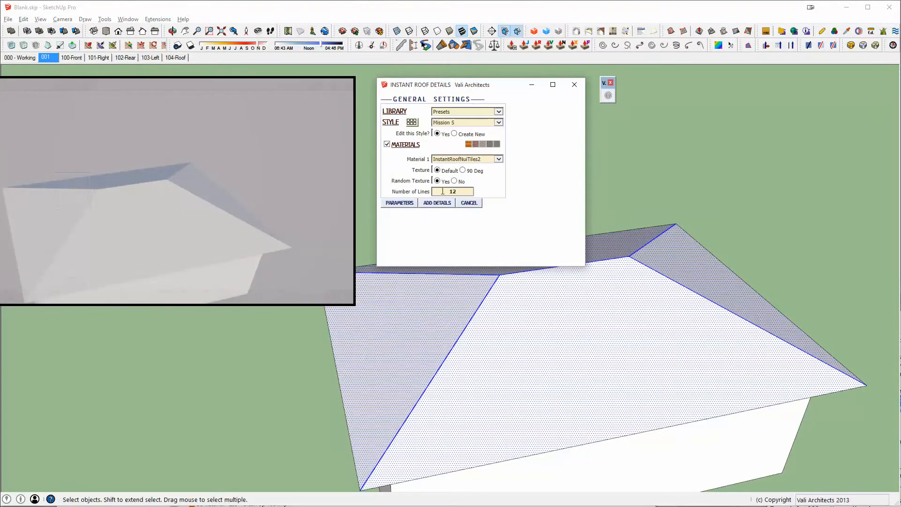
left_click(436, 205)
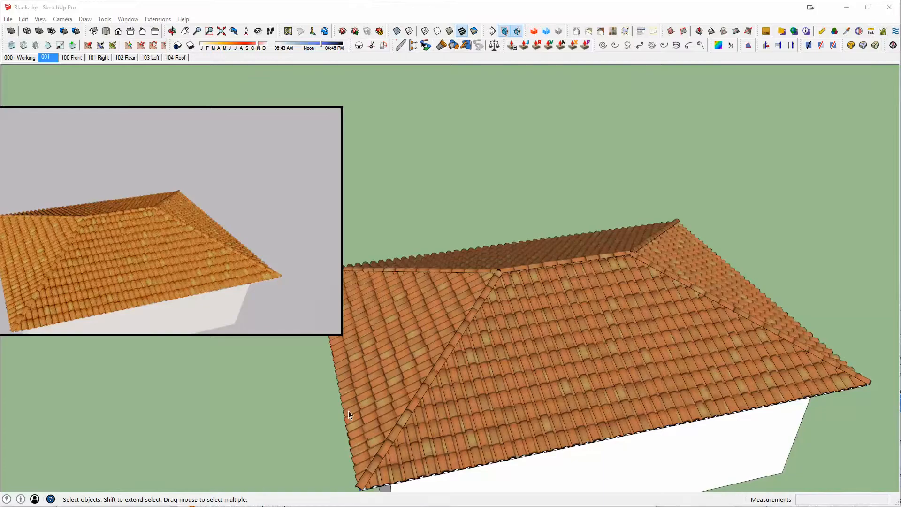
Examine the tiled roof from a lower angle and move the Visualizer preview window clear of the model.
middle_click_drag(483, 343, 516, 280)
middle_click_drag(520, 312, 556, 252)
scroll(556, 252, "up", 2)
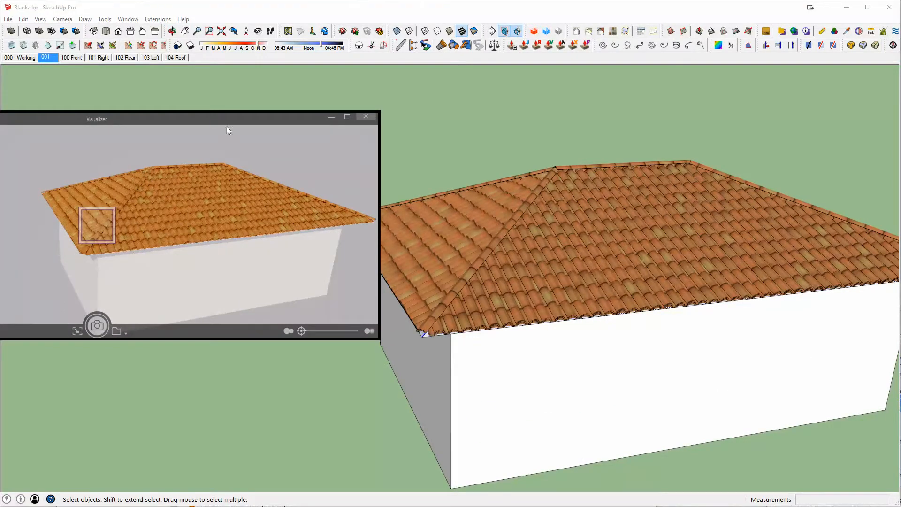
left_click_drag(209, 118, 178, 106)
Open the wall box group and offset its top face outline inward by 8 inches.
middle_click_drag(517, 254, 572, 285)
left_click(495, 312)
middle_click_drag(495, 311, 659, 378)
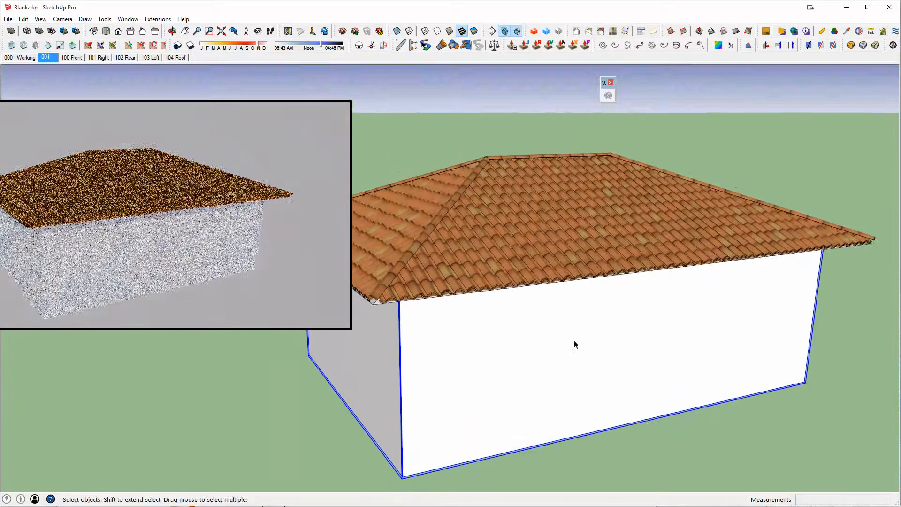
double_click(578, 311)
middle_click_drag(579, 311, 619, 365)
scroll(619, 365, "down", 2)
key("f")
left_click_drag(618, 284, 612, 265)
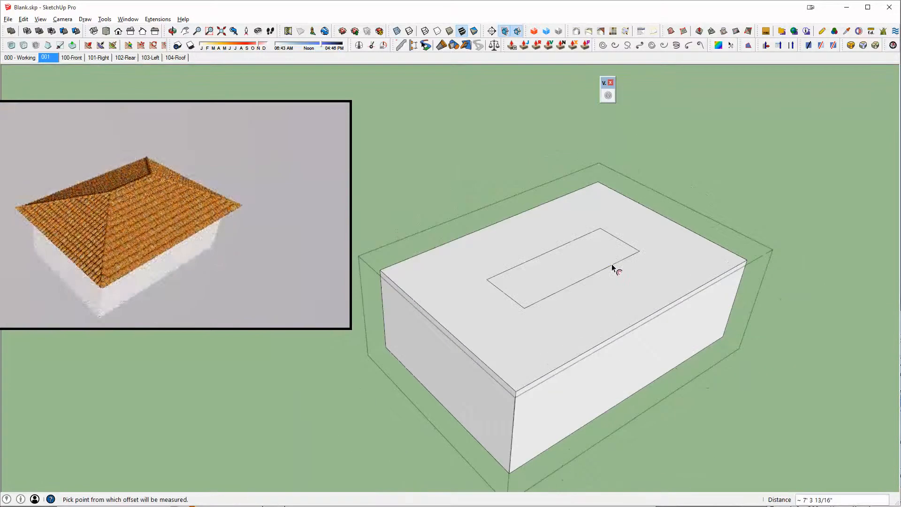
type("8")
key("Return")
Push the inner top face down into the box to hollow out the walls.
scroll(616, 283, "up", 2)
key("p")
left_click(593, 218)
type("9")
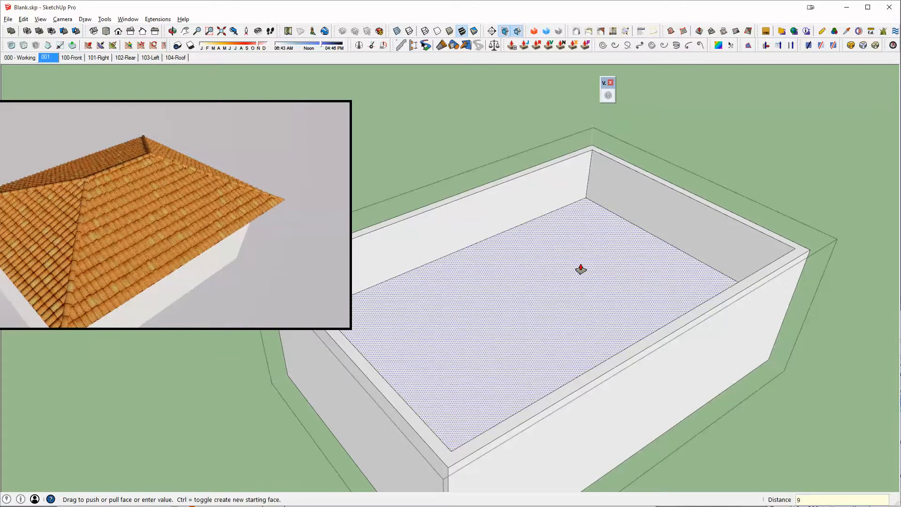
key("Return")
Draw a window rectangle about 6' 6" by 5' 4" on the long front wall.
middle_click_drag(581, 269, 566, 348)
key("space")
left_click(529, 328)
left_click(640, 413)
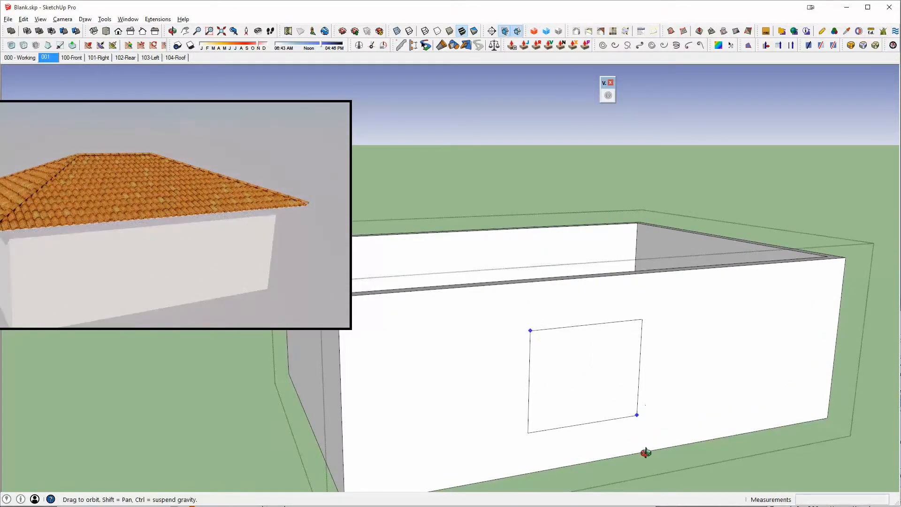
Push the window rectangle through the wall's thickness to cut an opening.
middle_click_drag(630, 382, 617, 390)
key("p")
scroll(616, 390, "up", 2)
left_click(607, 414)
left_click(585, 408)
Draw a rectangle about 6' 6" by 5' 4" across the window opening, outside the wall group.
middle_click_drag(583, 411, 689, 380)
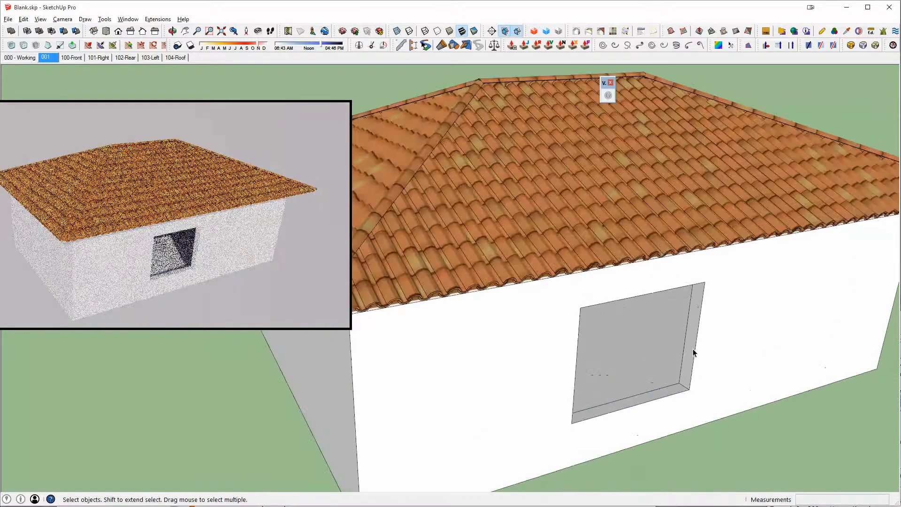
key("r")
left_click(690, 393)
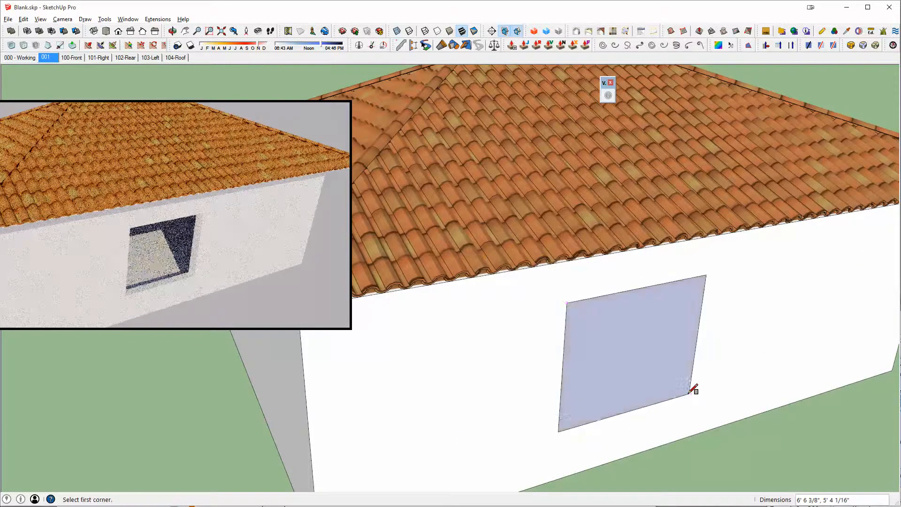
Recess the window pane face 4" into the wall opening, editing it inside its own group.
key("space")
left_click(643, 345)
double_click(643, 345)
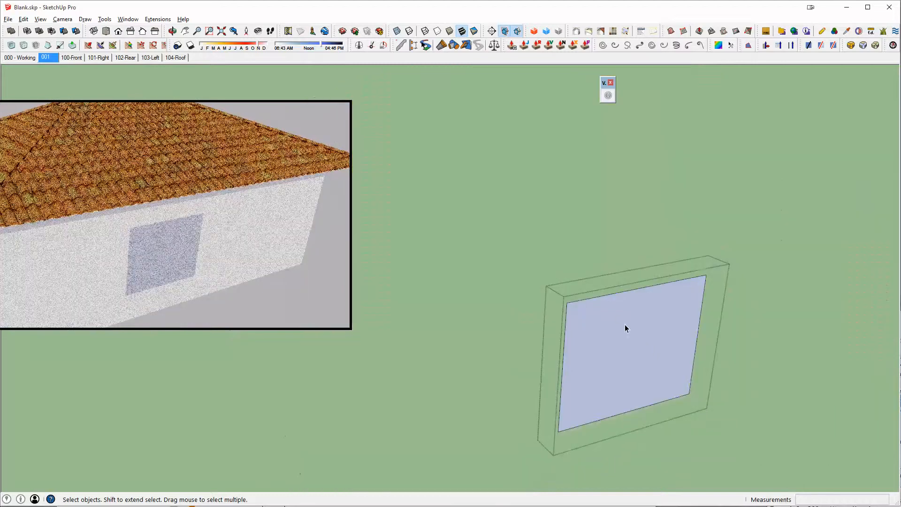
scroll(618, 317, "up", 2)
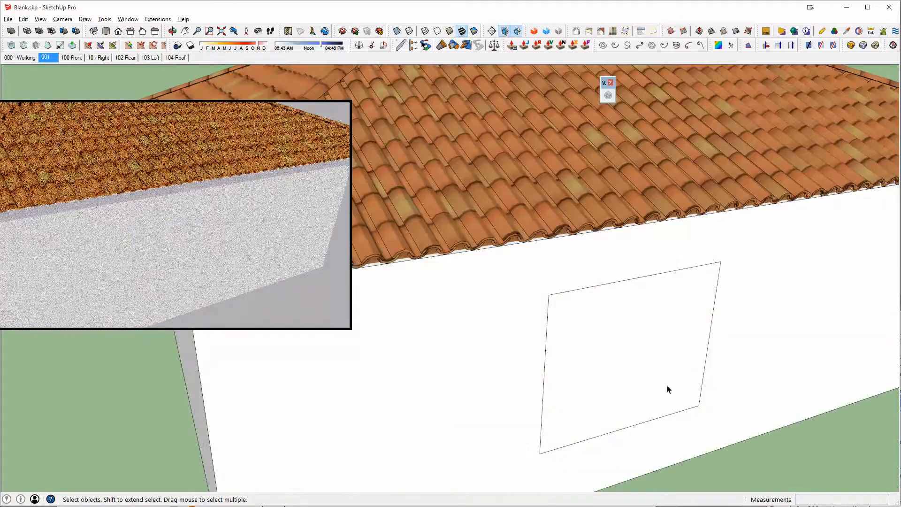
key("m")
left_click(708, 412)
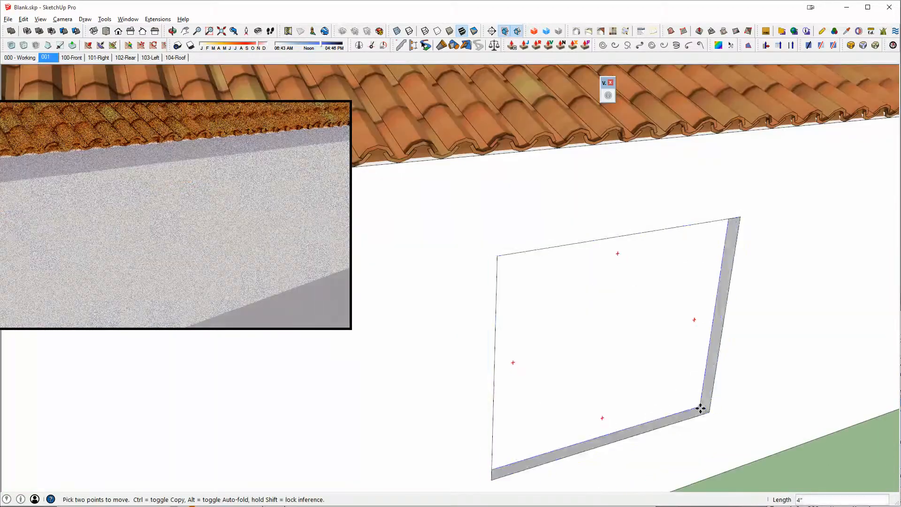
middle_click_drag(700, 408, 654, 354)
key("space")
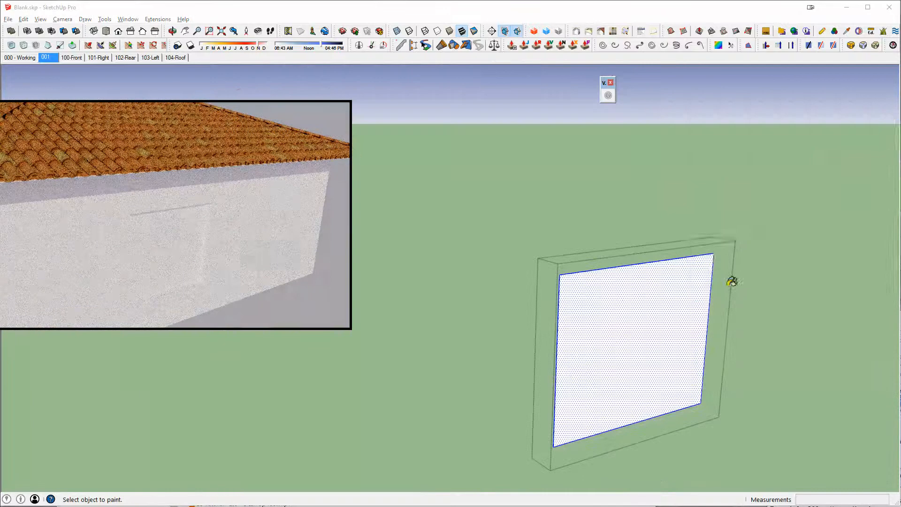
Paint the window pane with the DW - Glass-Base material from the ~Basic Material Set collection.
key("b")
left_click(773, 140)
scroll(807, 221, "down", 5)
left_click(826, 253)
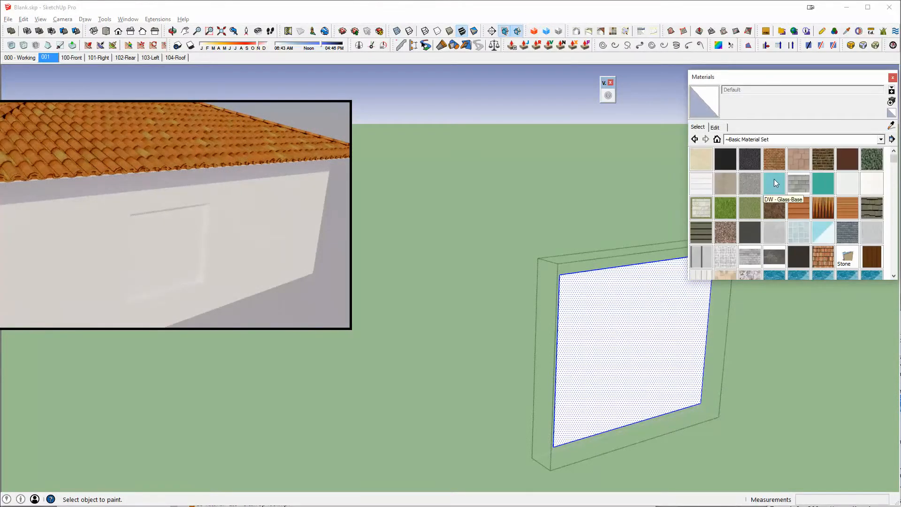
left_click(775, 183)
left_click(654, 317)
key("Escape")
scroll(635, 341, "down", 3)
middle_click_drag(638, 373, 634, 324)
scroll(634, 324, "up", 3)
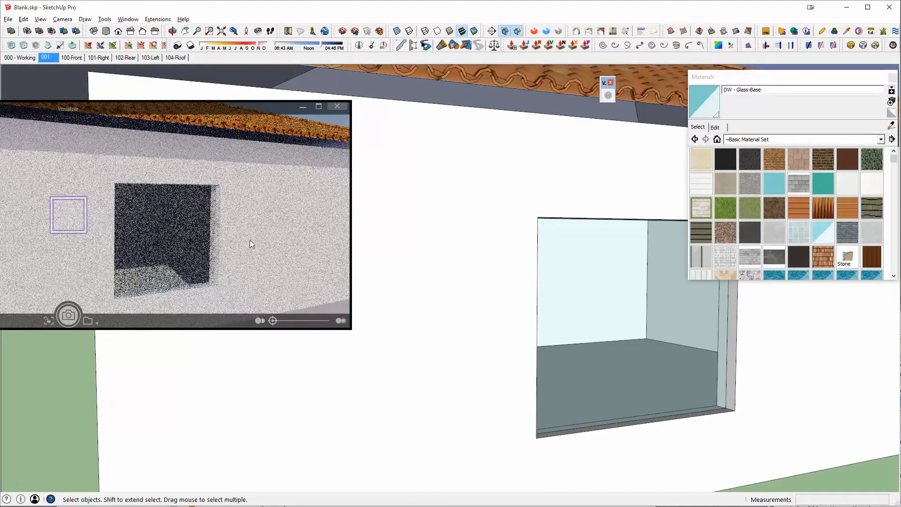
Draw a ground rectangle about 30' by 19' 6" along the base of the window wall for the pool.
scroll(501, 277, "down", 5)
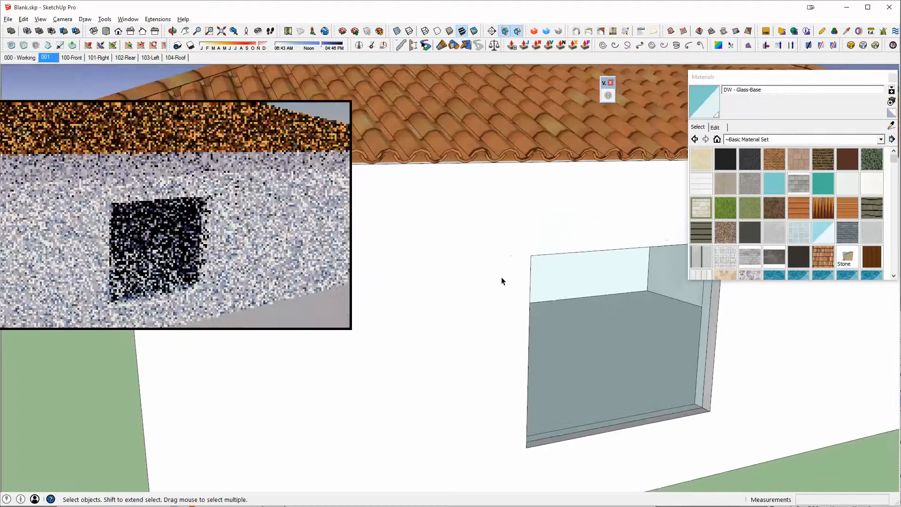
mouse_move(545, 320)
middle_mouse_down("shift")
mouse_move(537, 289)
mouse_move(567, 321)
middle_mouse_up("shift")
scroll(537, 289, "down", 3)
key("r")
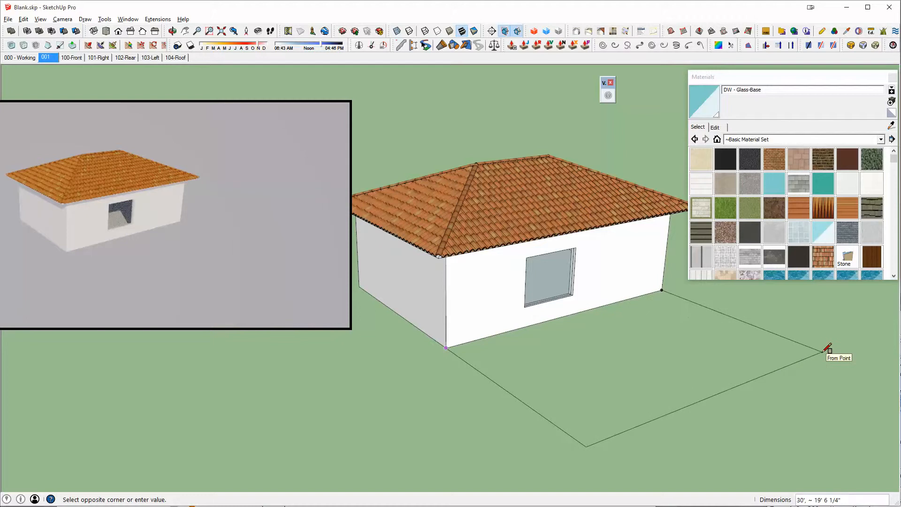
left_click(825, 351)
key("space")
scroll(650, 355, "up", 3)
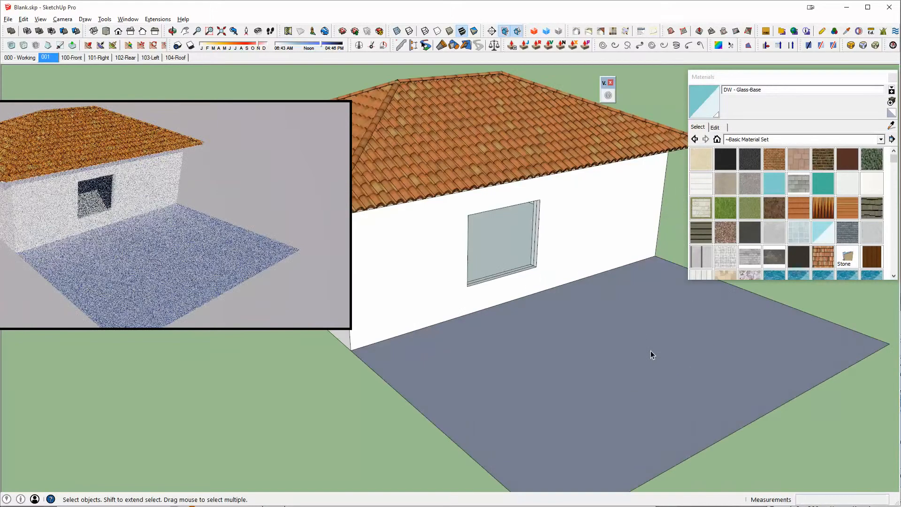
Push/pull the pool rectangle into a solid box extending below the base of the house.
scroll(650, 351, "down", 2)
key("p")
left_click(617, 346)
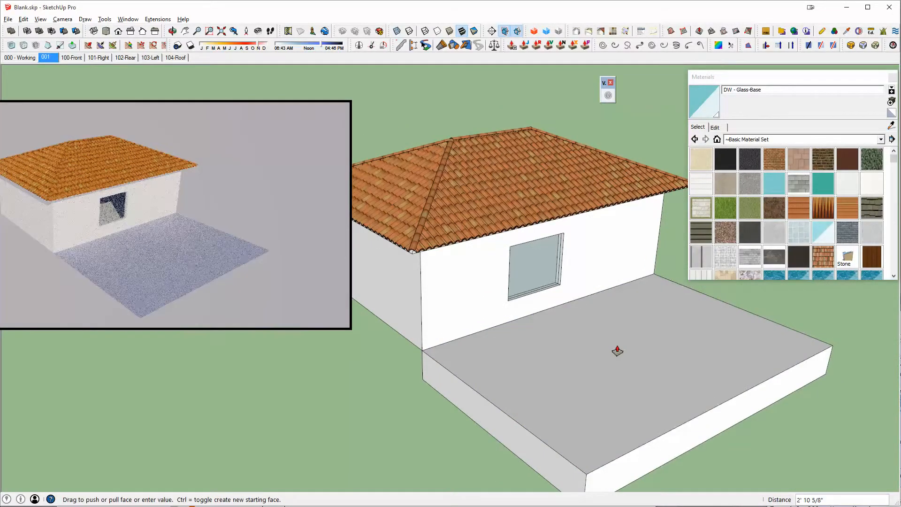
Offset the pool box's top edges inward and push the inner face down 6' to hollow out the basin.
key("f")
scroll(624, 346, "up", 3)
left_click(620, 290)
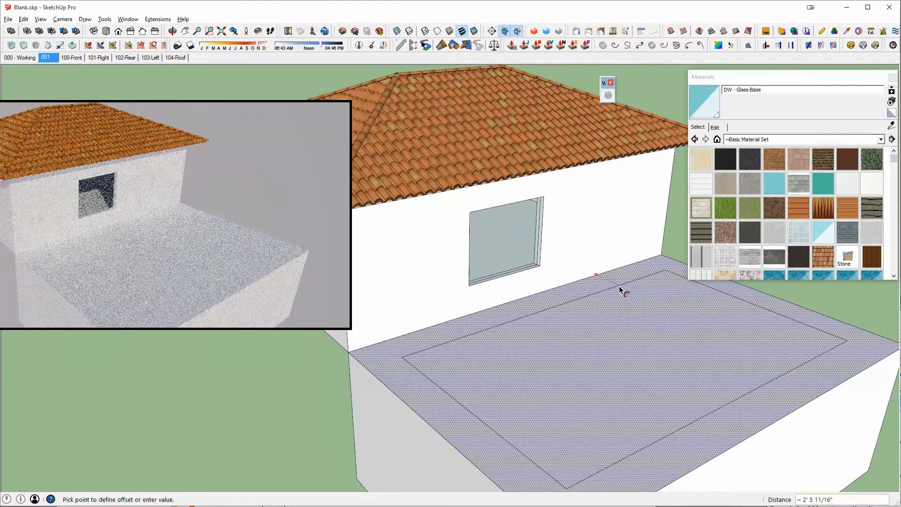
left_click(620, 290)
key("p")
left_click(634, 329)
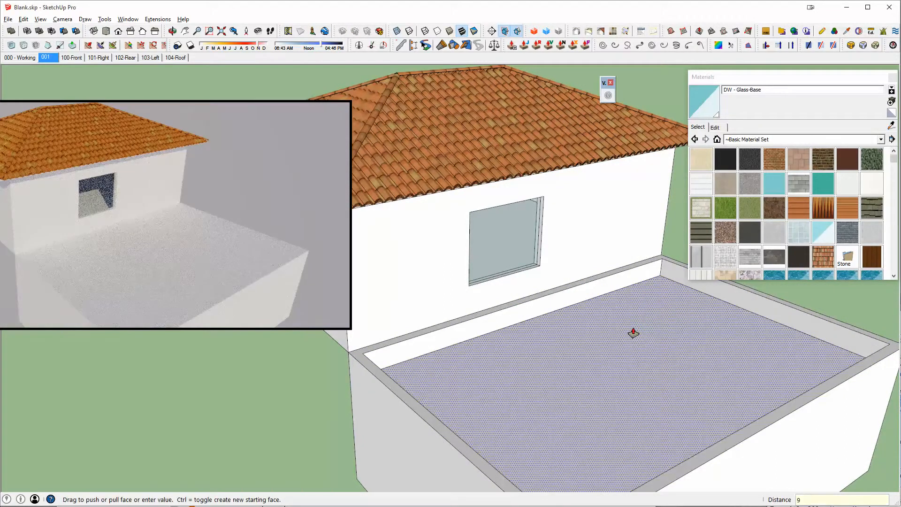
key("Return")
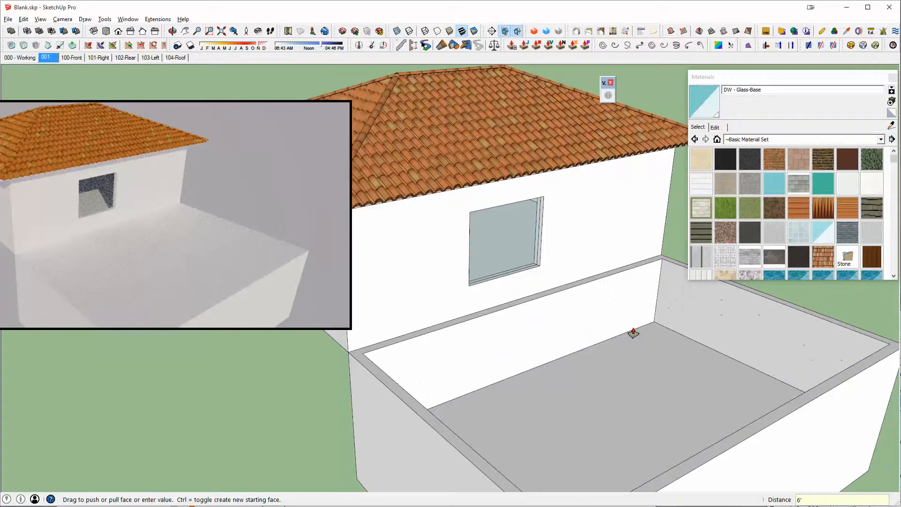
Select the entire pool basin and paint it with the Pool Tile material.
key("space")
middle_click_drag(601, 404, 728, 315)
triple_click(658, 354)
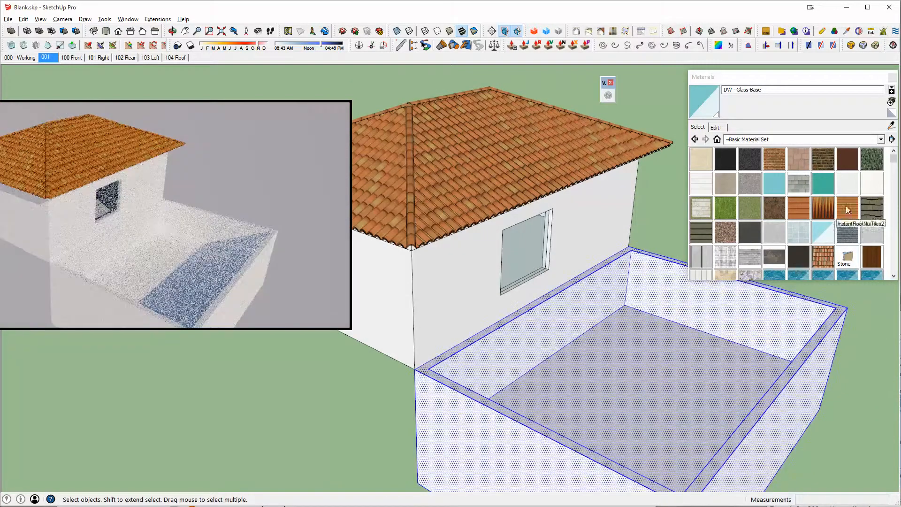
left_click(799, 232)
left_click(656, 345)
middle_click_drag(656, 345, 637, 371)
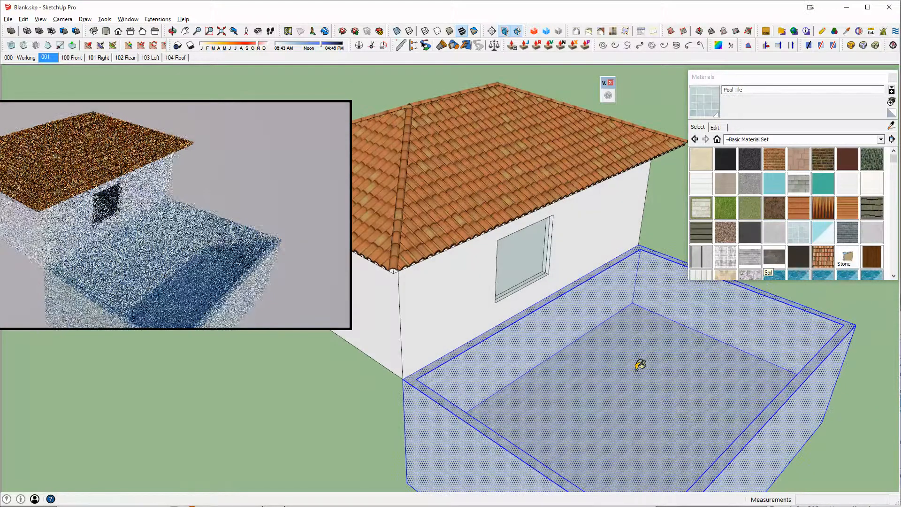
Copy the pool floor face up to the rim and lower the copy 6" to form the water surface.
key("ctrl+z")
key("ctrl+z")
key("m")
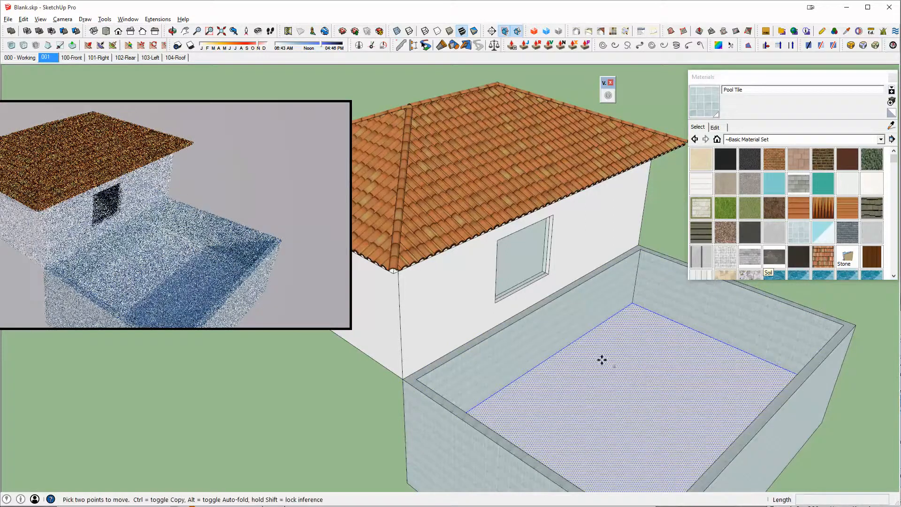
left_click(601, 359)
left_click(419, 377)
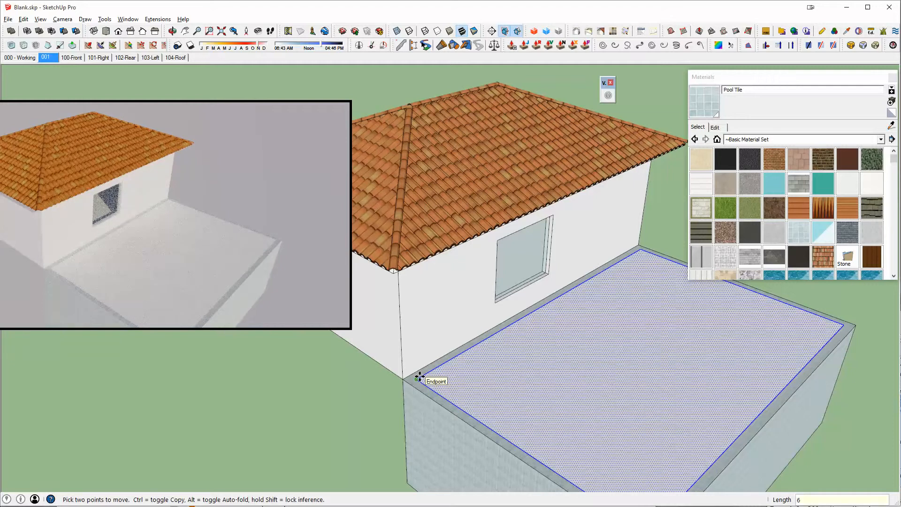
key("space")
Paint the water surface with the Water_Pool_Flat material.
scroll(628, 356, "up", 3)
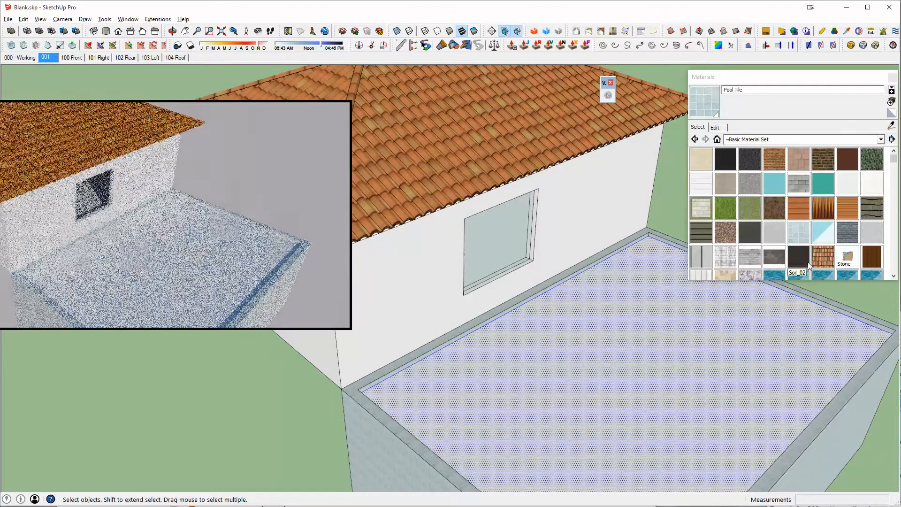
left_click(822, 278)
left_click(680, 332)
mouse_move(680, 332)
middle_mouse_down()
mouse_move(664, 334)
mouse_move(577, 274)
mouse_move(578, 261)
middle_mouse_up()
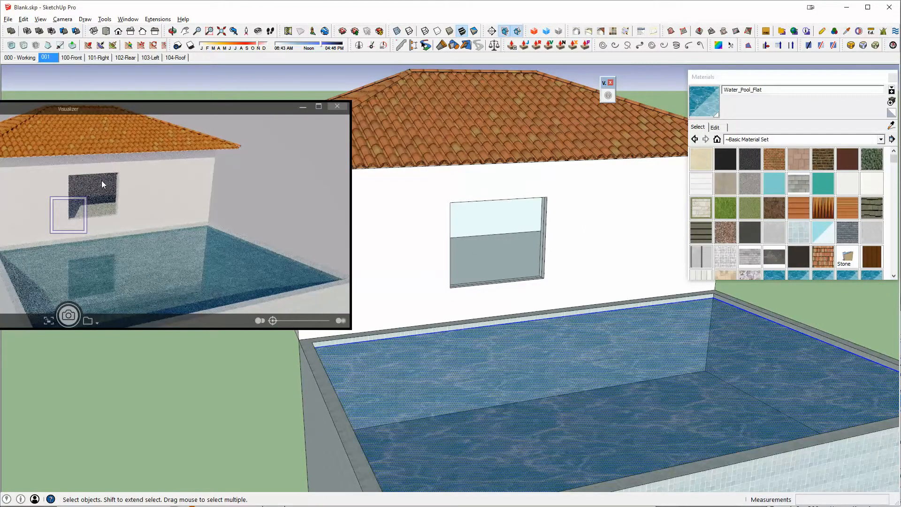
mouse_move(520, 286)
middle_mouse_down()
mouse_move(529, 294)
mouse_move(566, 288)
middle_mouse_up()
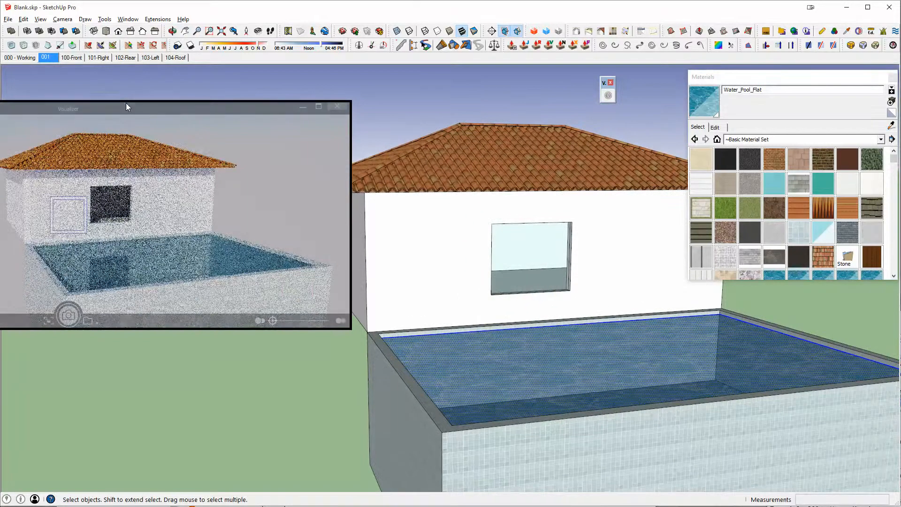
Reposition the Visualizer window and examine the pool's water and window reflections in the live render.
left_click_drag(137, 104, 182, 77)
middle_click_drag(556, 314, 514, 318)
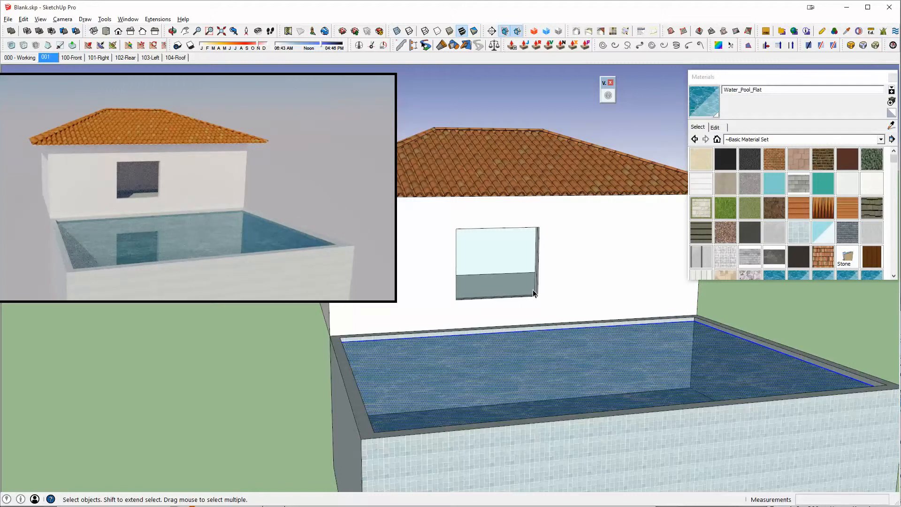
middle_click_drag(577, 267, 592, 212)
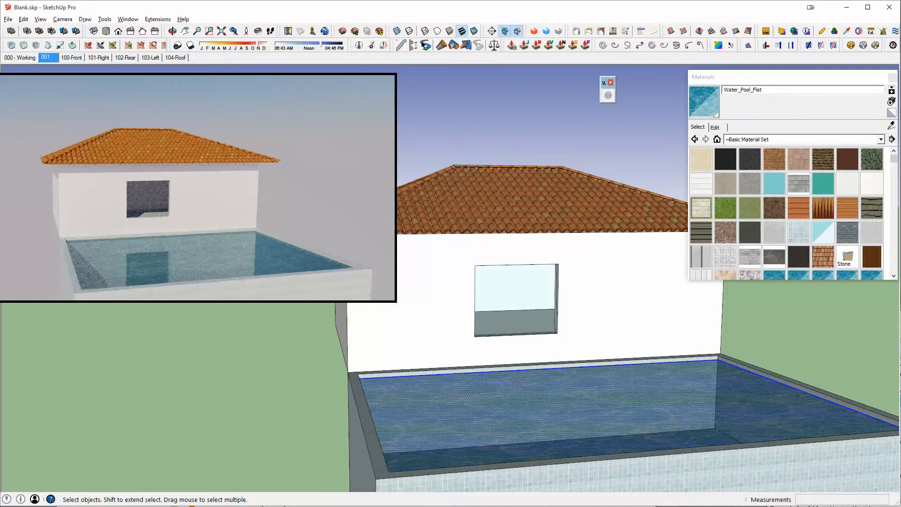
Switch to File Explorer, open Library - SketchUp\SU BLOCKS\Scene Rigs, and place a cloudy sky backdrop component in the model.
mouse_move(0, 197)
left_mouse_down()
mouse_move(559, 93)
mouse_move(714, 85)
left_mouse_up()
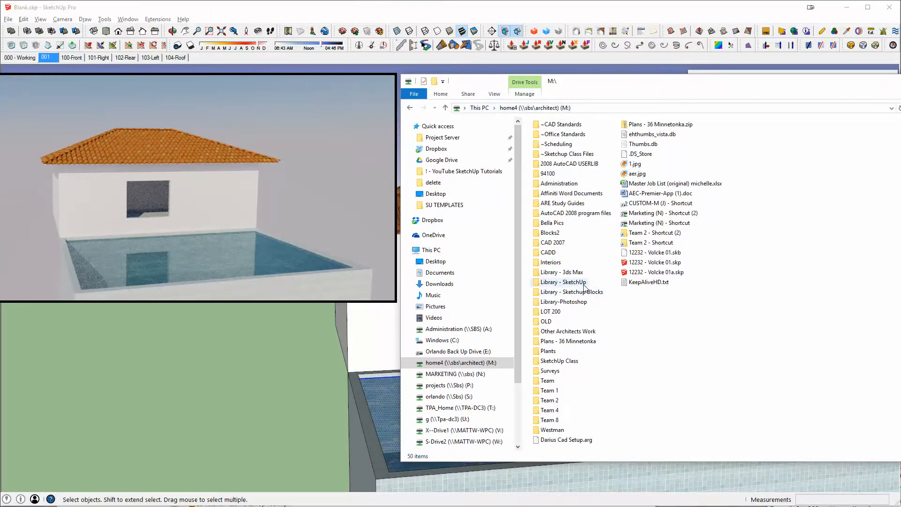
double_click(541, 284)
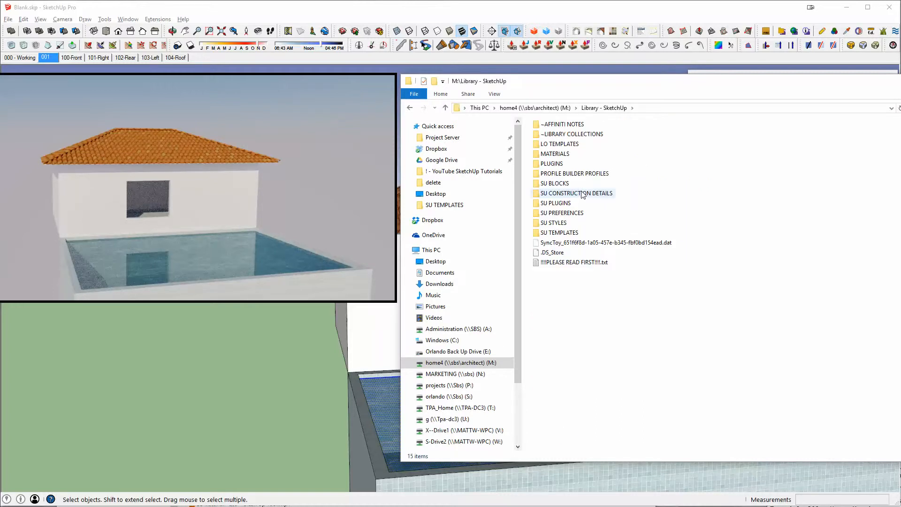
double_click(558, 183)
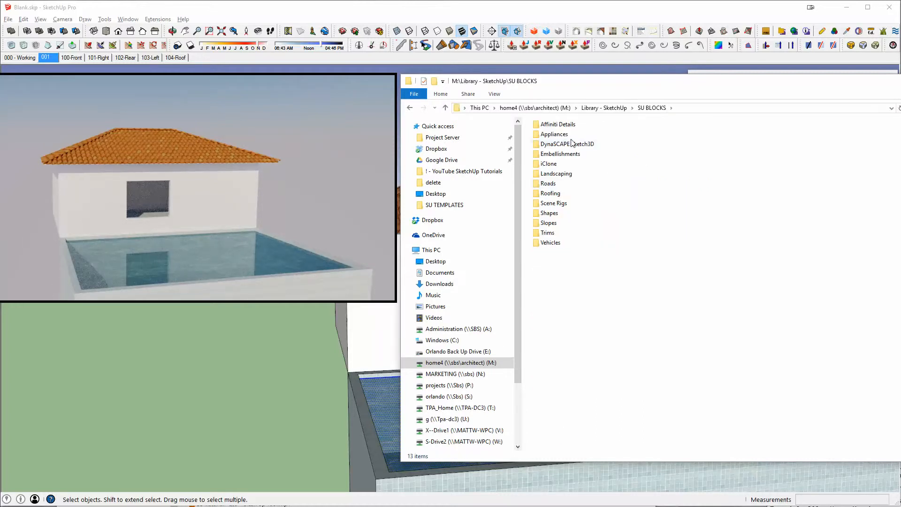
double_click(545, 206)
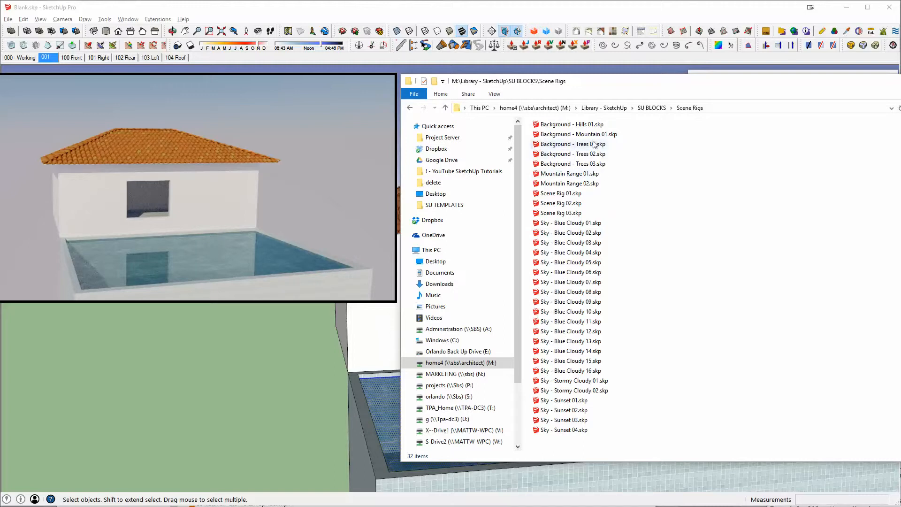
mouse_move(737, 85)
left_mouse_down()
mouse_move(614, 143)
mouse_move(1, 244)
left_mouse_up()
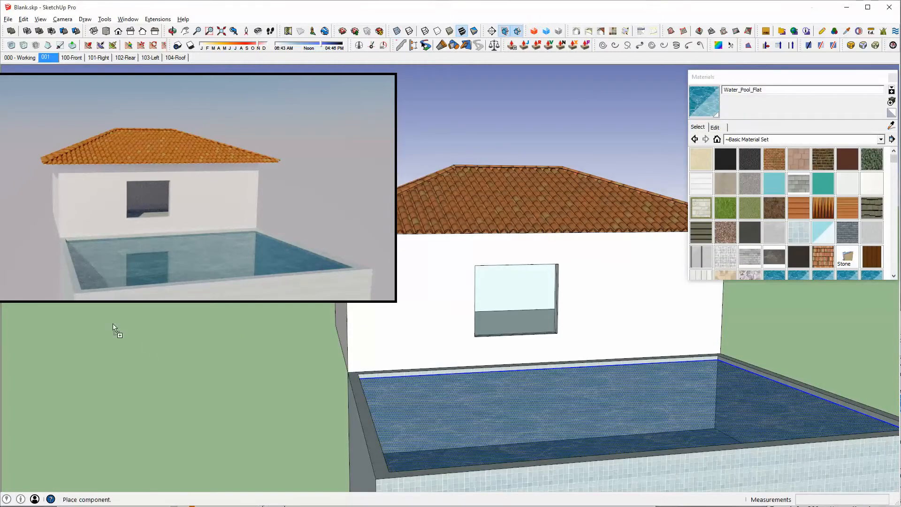
left_click_drag(1, 362, 256, 360)
left_click(235, 342)
Move the sky backdrop so it stands centred at a distance behind the house.
middle_click_drag(509, 207, 528, 239)
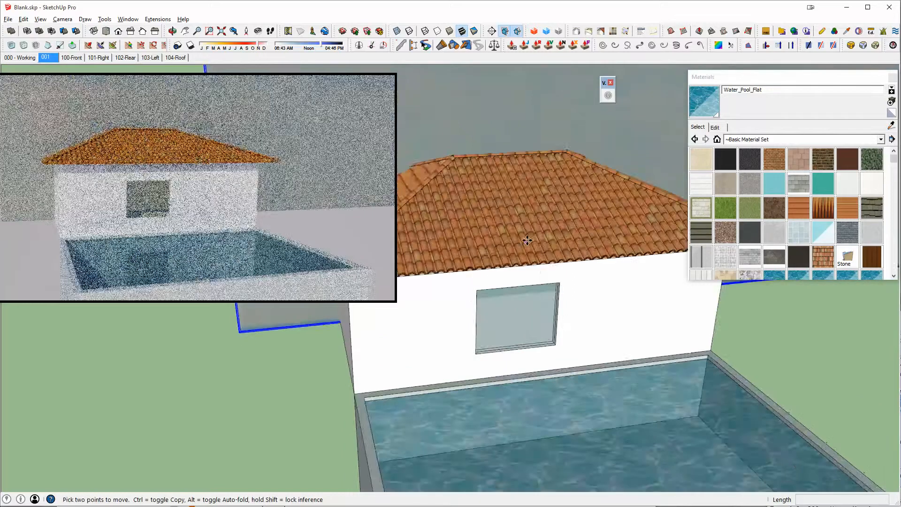
scroll(528, 238, "down", 8)
middle_click_drag(531, 181, 652, 487, "shift")
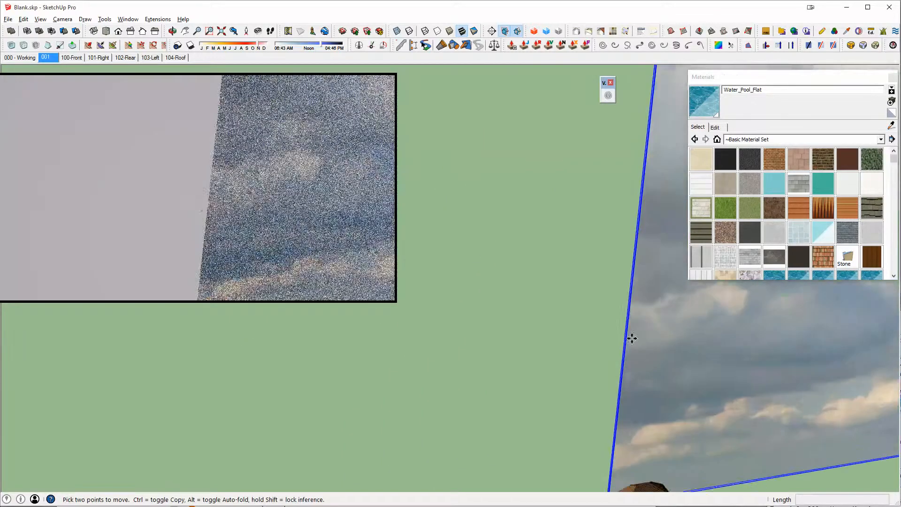
scroll(633, 338, "down", 10)
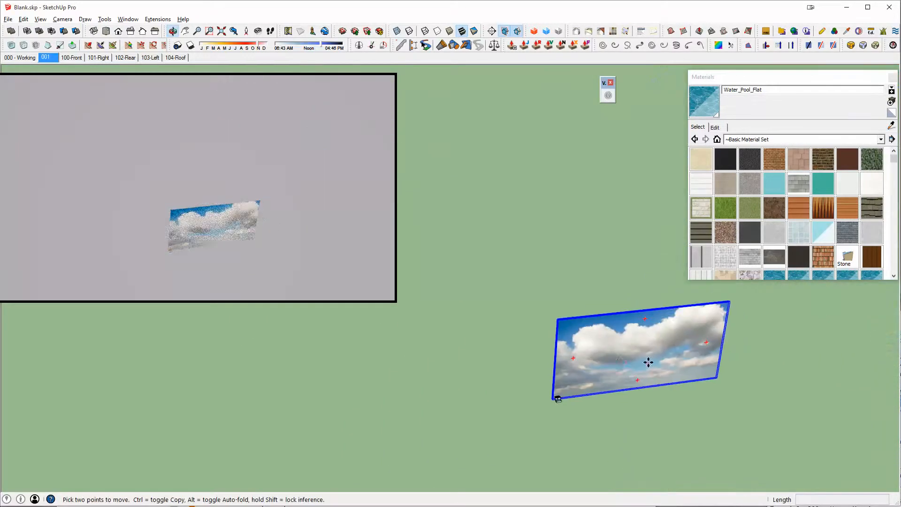
left_click(649, 362)
middle_click_drag(550, 357, 534, 303)
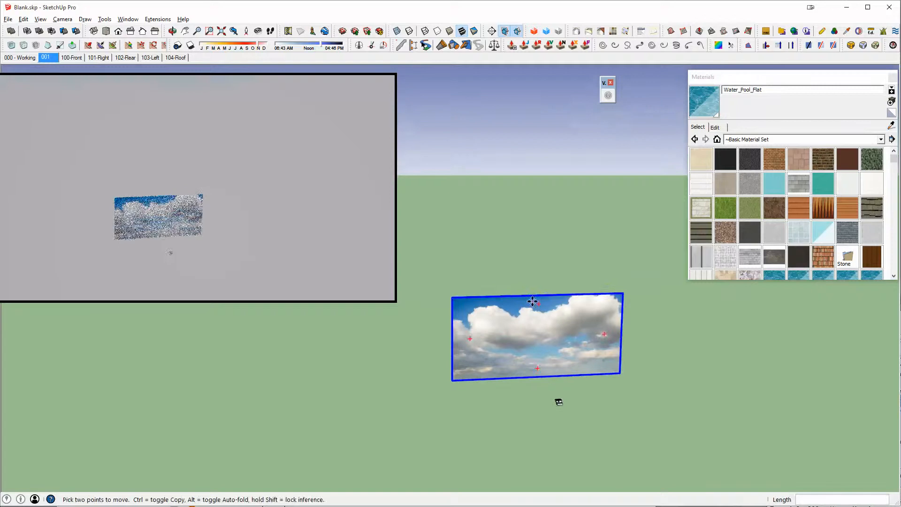
key("space")
scroll(562, 349, "up", 5)
middle_click_drag(563, 368, 521, 305)
scroll(460, 214, "down", 3)
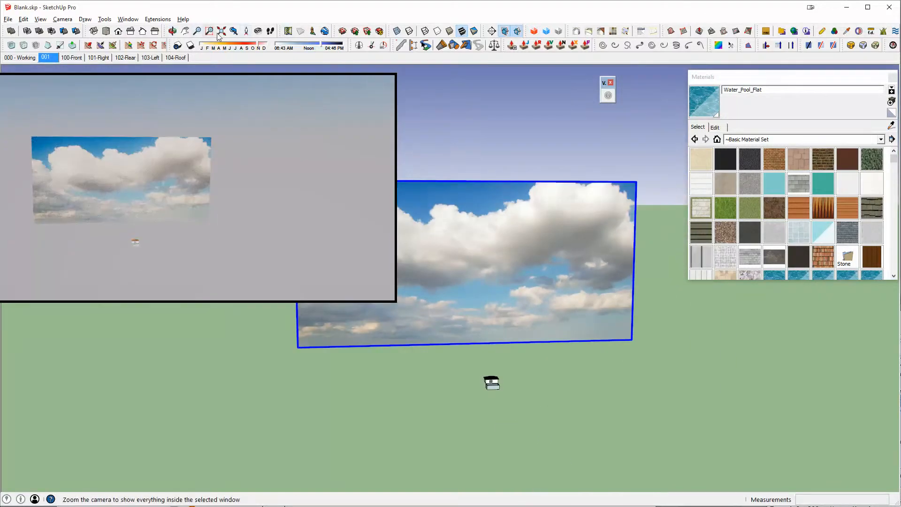
Position the camera at eye level in front of the pool and turn it to frame the house against the sky.
left_click(247, 32)
left_click(495, 402)
left_click_drag(487, 396, 489, 174)
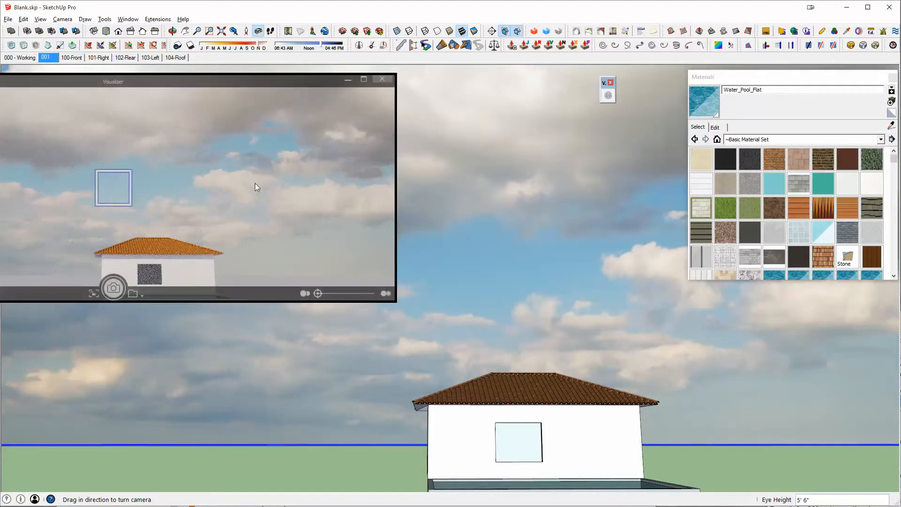
scroll(529, 472, "up", 4)
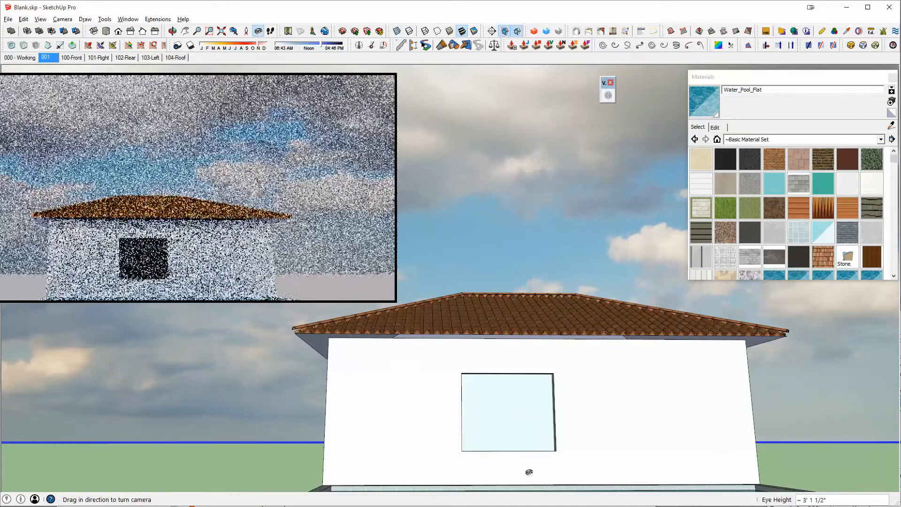
middle_click_drag(488, 444, 592, 456)
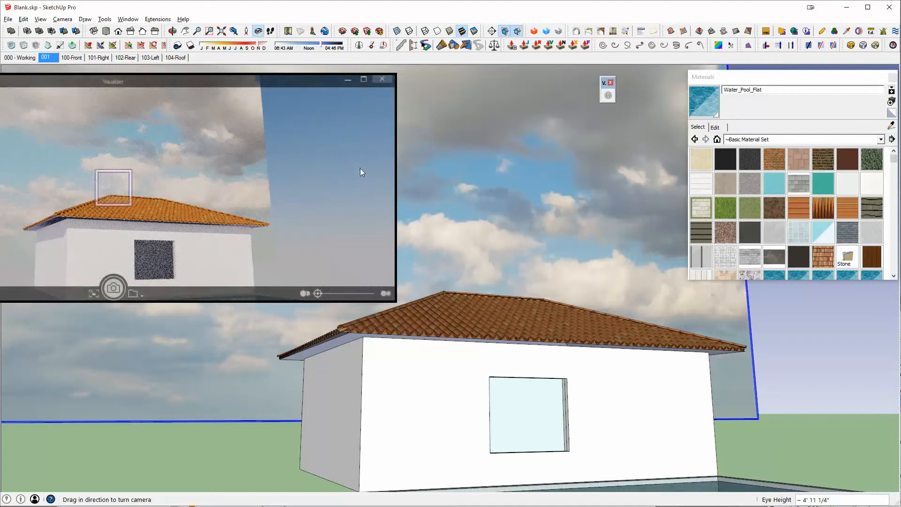
Face the house front, turn on shadows, and shift the shadow time and date to a midsummer sun over the house and pool.
left_click_drag(571, 216, 451, 245)
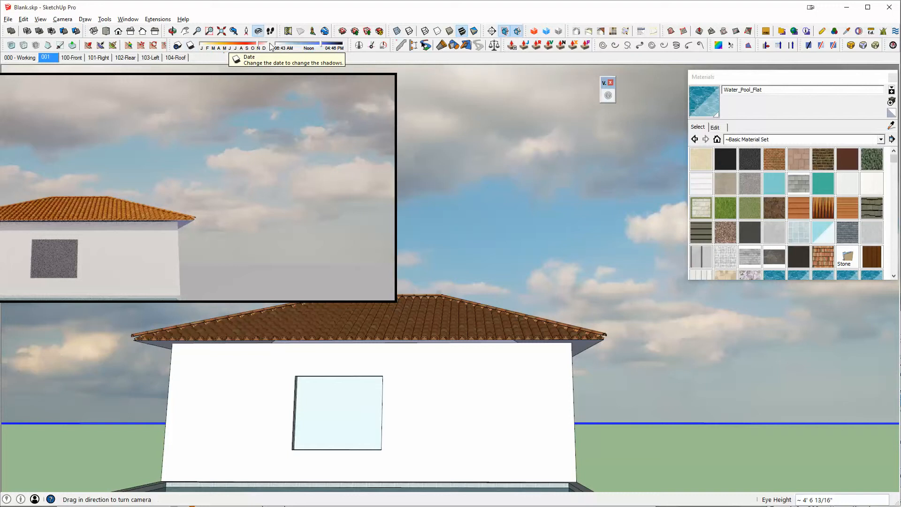
left_click(191, 46)
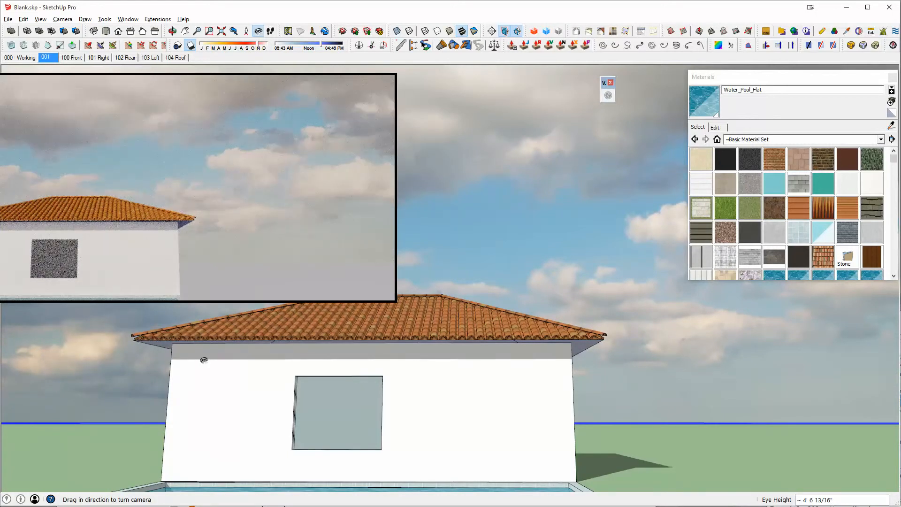
left_click(324, 45)
mouse_move(323, 45)
left_mouse_down()
mouse_move(309, 47)
mouse_move(323, 46)
left_mouse_up()
left_click_drag(258, 45, 238, 47)
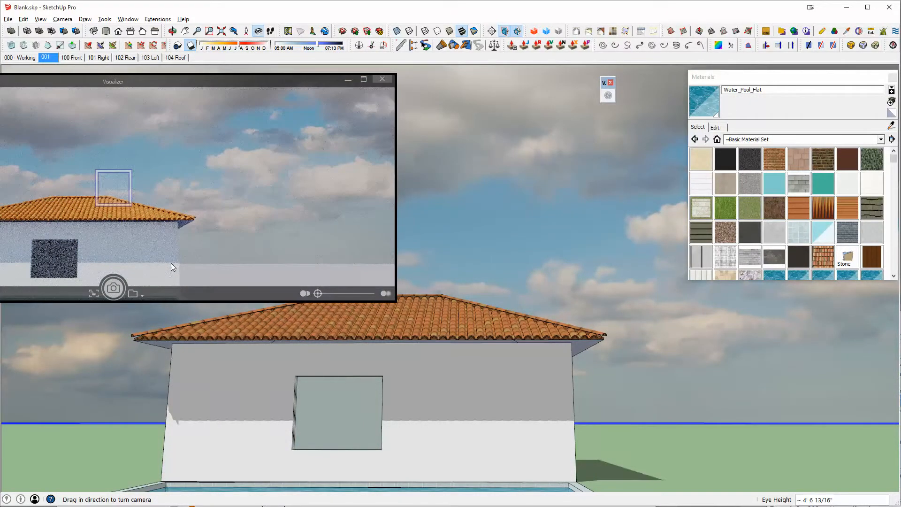
middle_click_drag(452, 368, 576, 287)
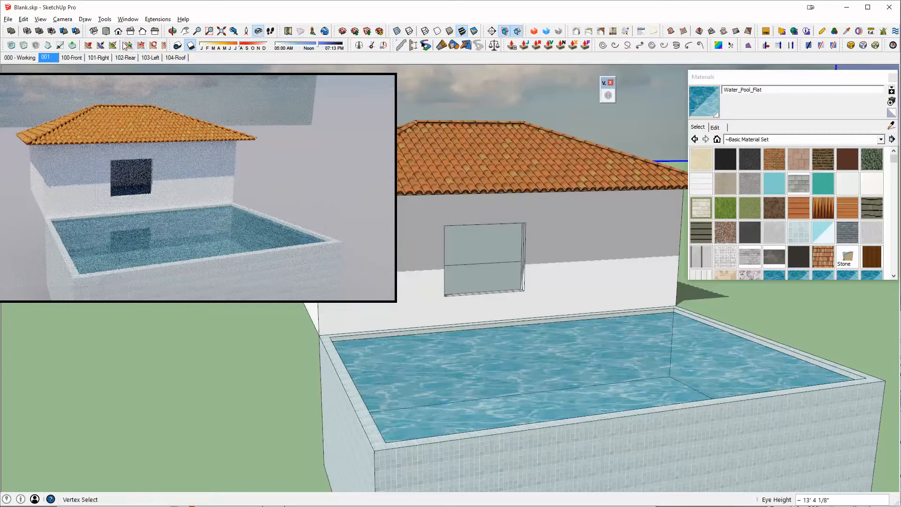
Show the house close up in a front parallel-projection view and set the shadow date to the end of the year.
left_click(118, 31)
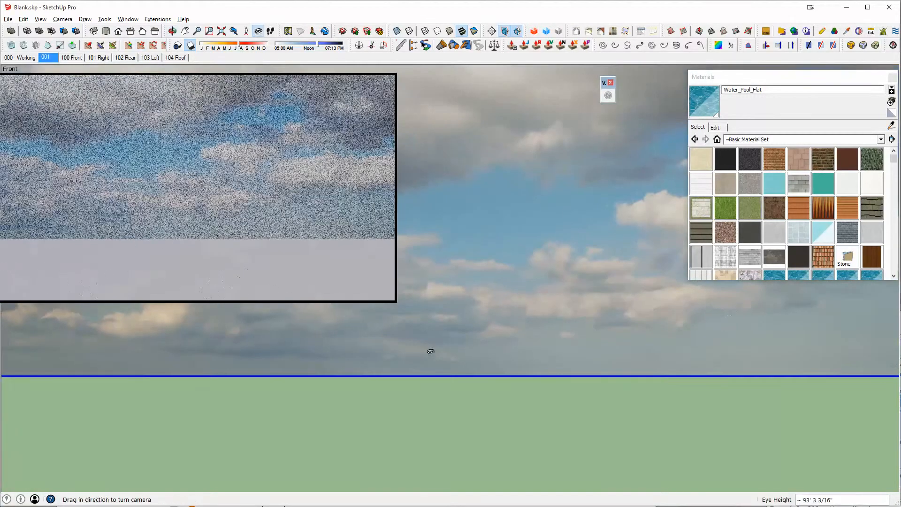
middle_click_drag(431, 351, 581, 340, "shift")
scroll(564, 329, "down", 5)
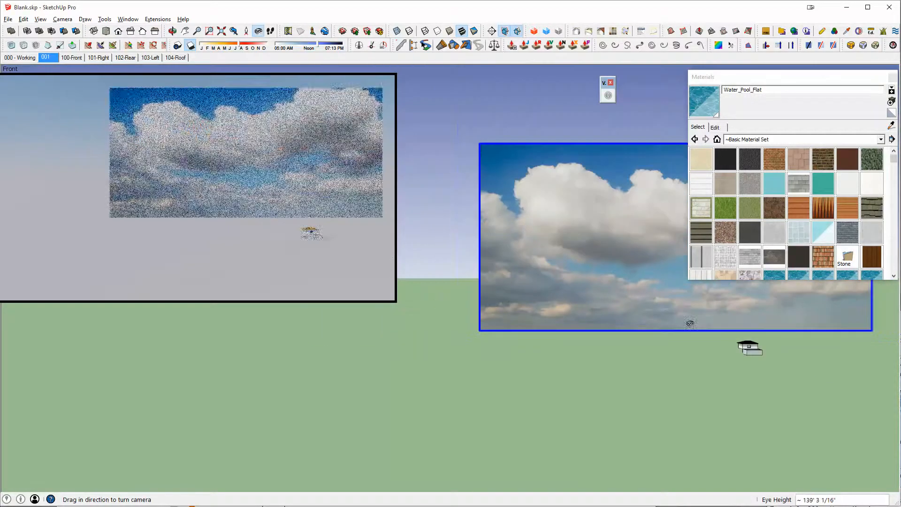
middle_click_drag(766, 337, 631, 316, "shift")
scroll(631, 315, "up", 2)
left_click(62, 20)
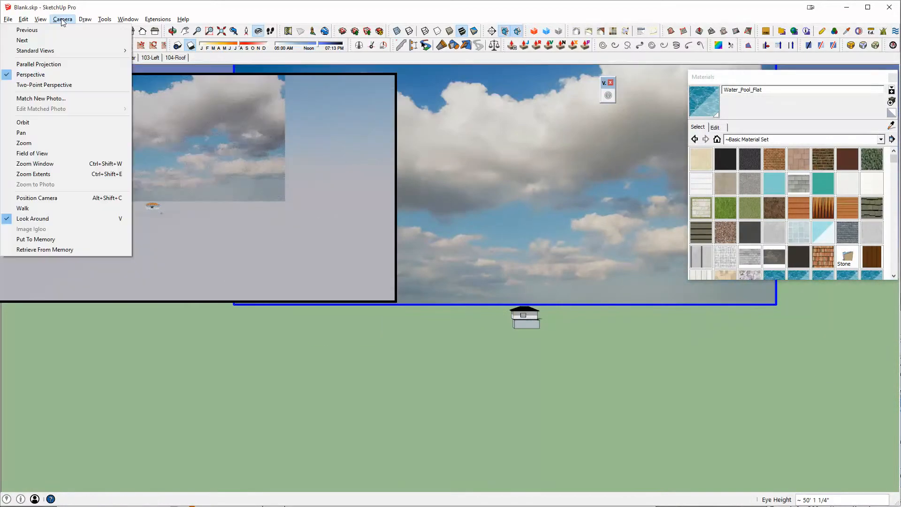
left_click(40, 64)
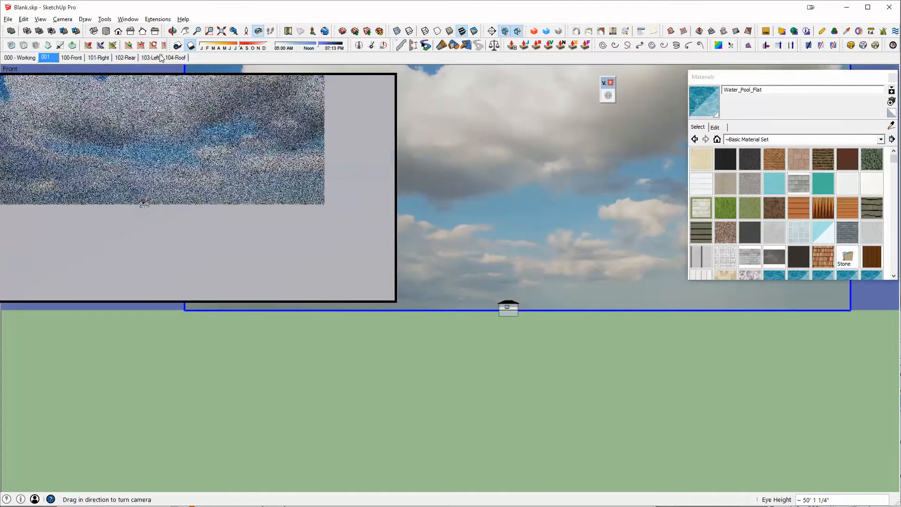
left_click(118, 32)
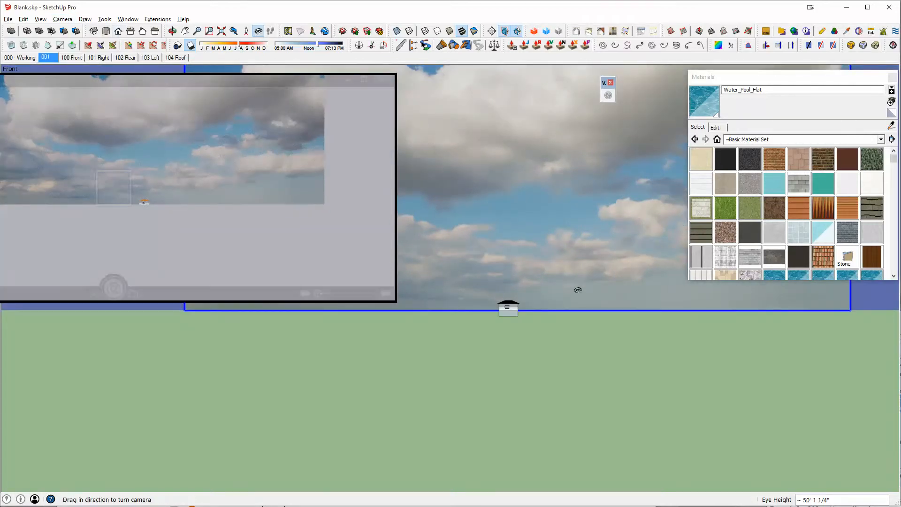
key("ctrl+shift+w")
left_click_drag(466, 278, 573, 355)
middle_click_drag(439, 284, 597, 357, "shift")
scroll(597, 356, "up", 3)
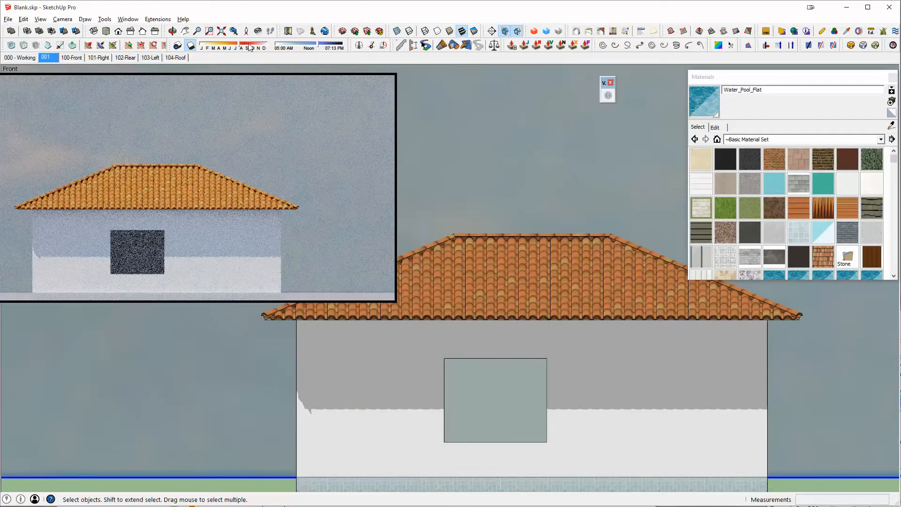
left_click(269, 46)
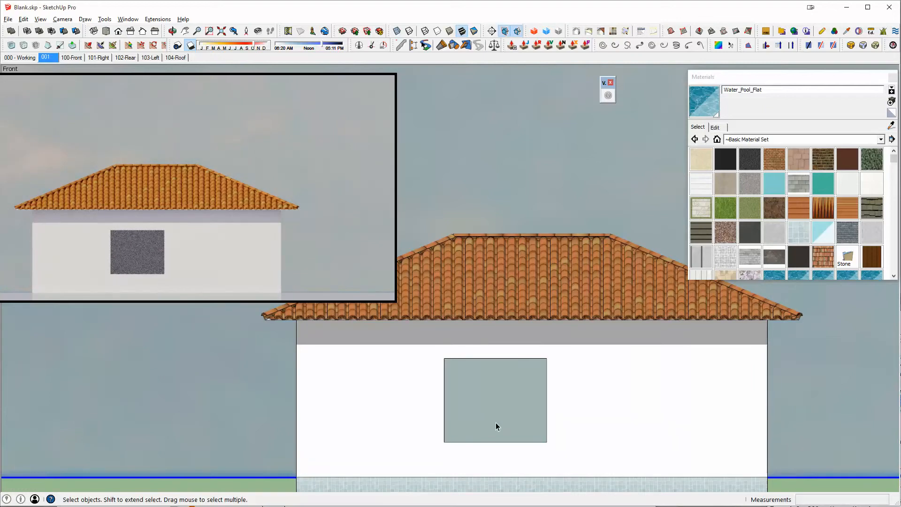
mouse_move(319, 263)
Restore scene 001, make the Visualizer window taller, and frame the house and pool closer from a slightly raised angle.
left_click(55, 59)
middle_click_drag(565, 332, 543, 368)
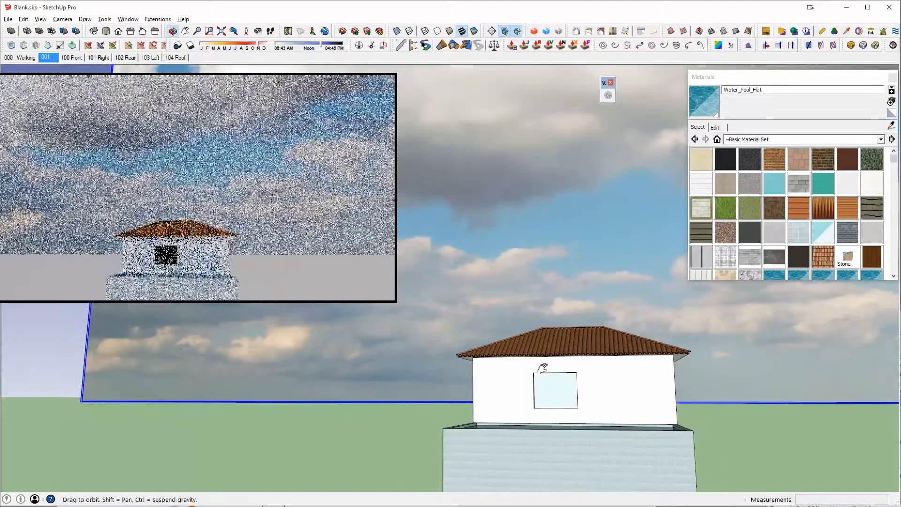
left_click_drag(256, 301, 251, 393)
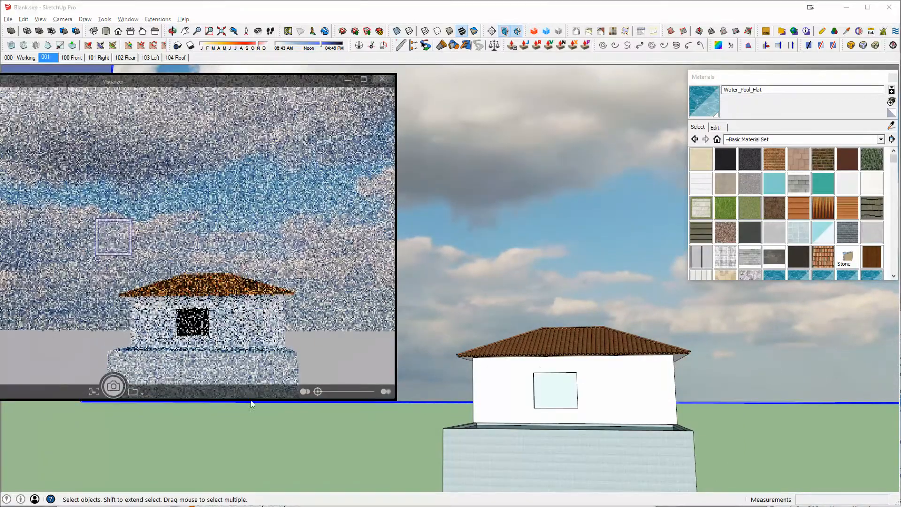
scroll(600, 384, "up", 3)
middle_click_drag(597, 385, 697, 381)
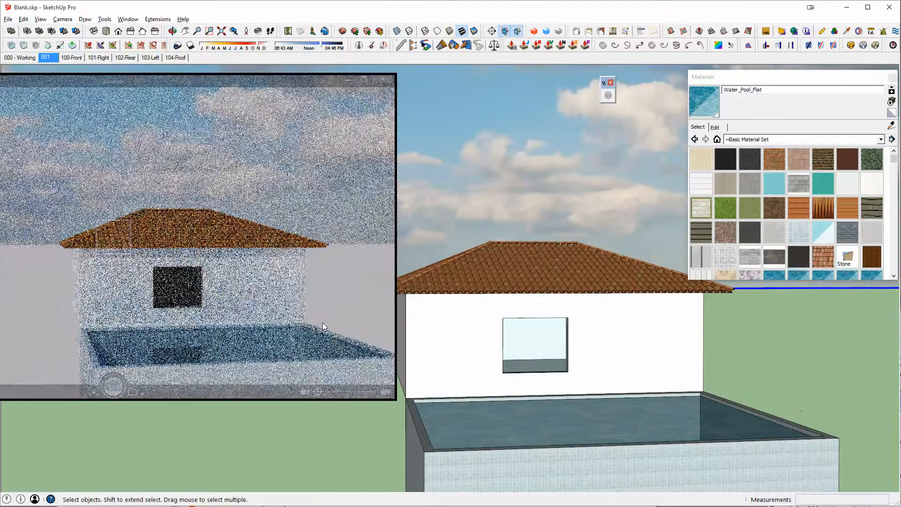
Place the Visualizer's focus target on the window's upper corner and set the depth-of-field blur to about a third of its range.
mouse_move(332, 374)
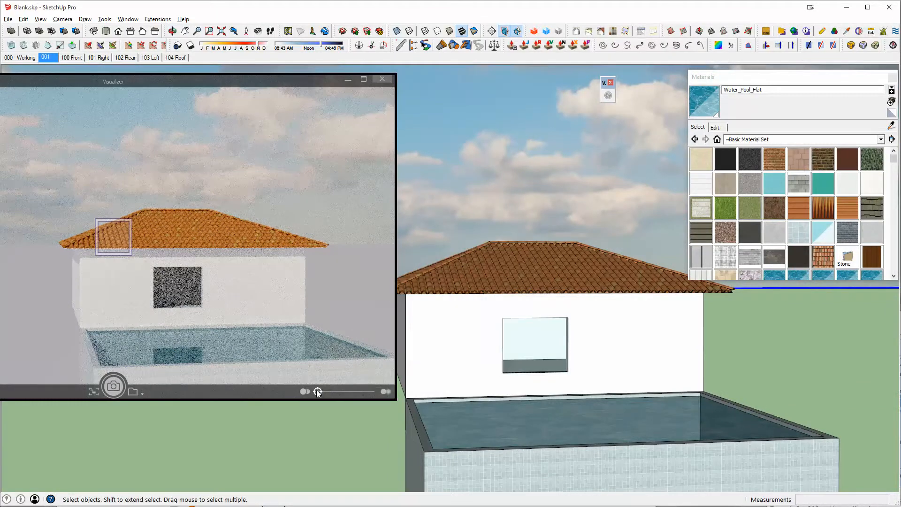
left_click_drag(117, 238, 168, 274)
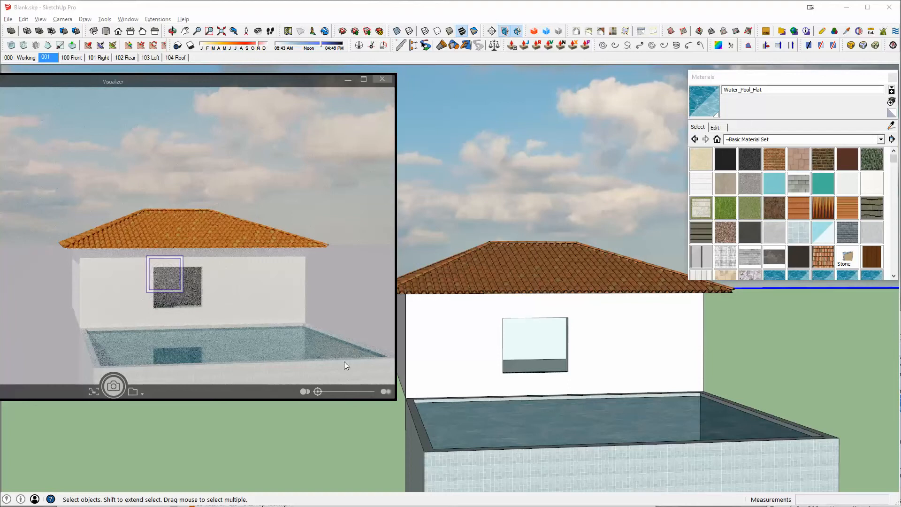
left_click_drag(318, 392, 325, 392)
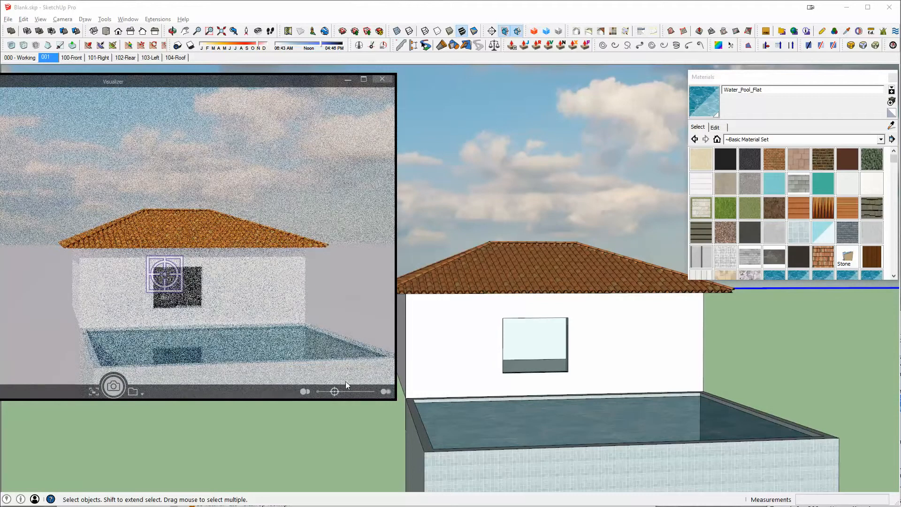
left_click_drag(335, 394, 362, 392)
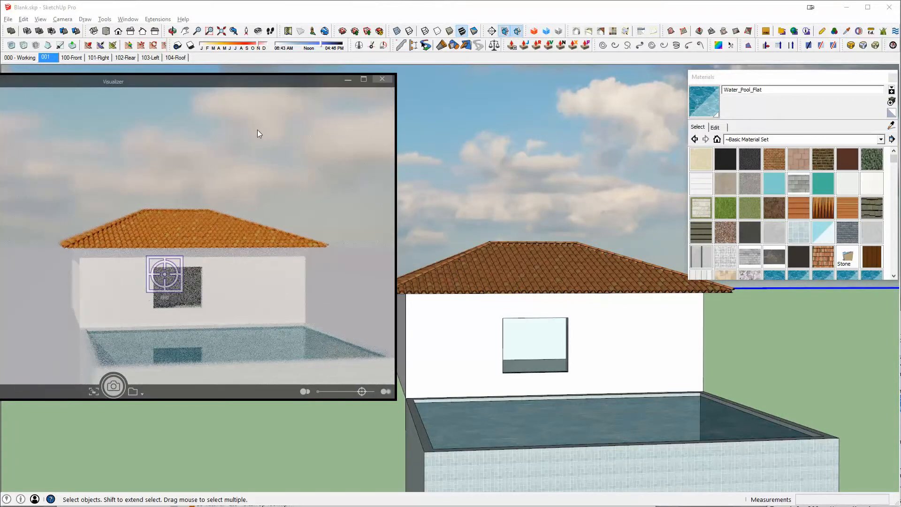
mouse_move(167, 287)
left_click_drag(355, 393, 340, 391)
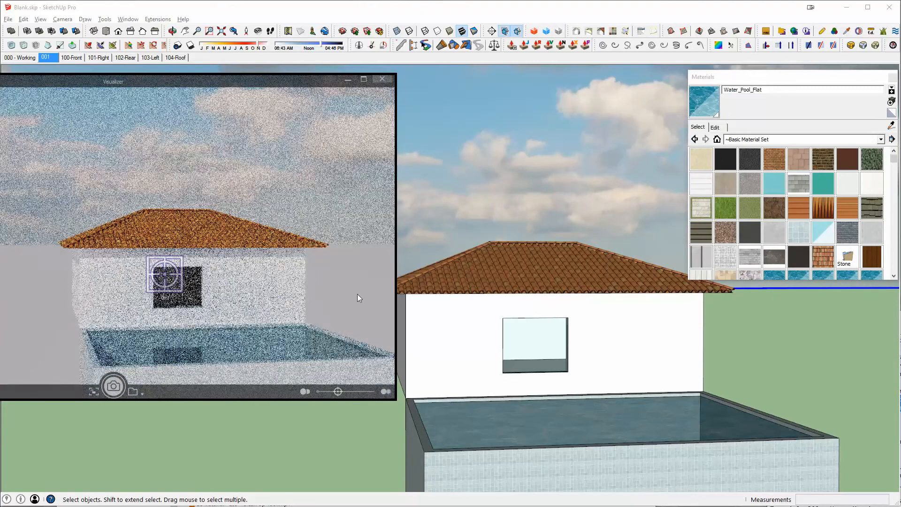